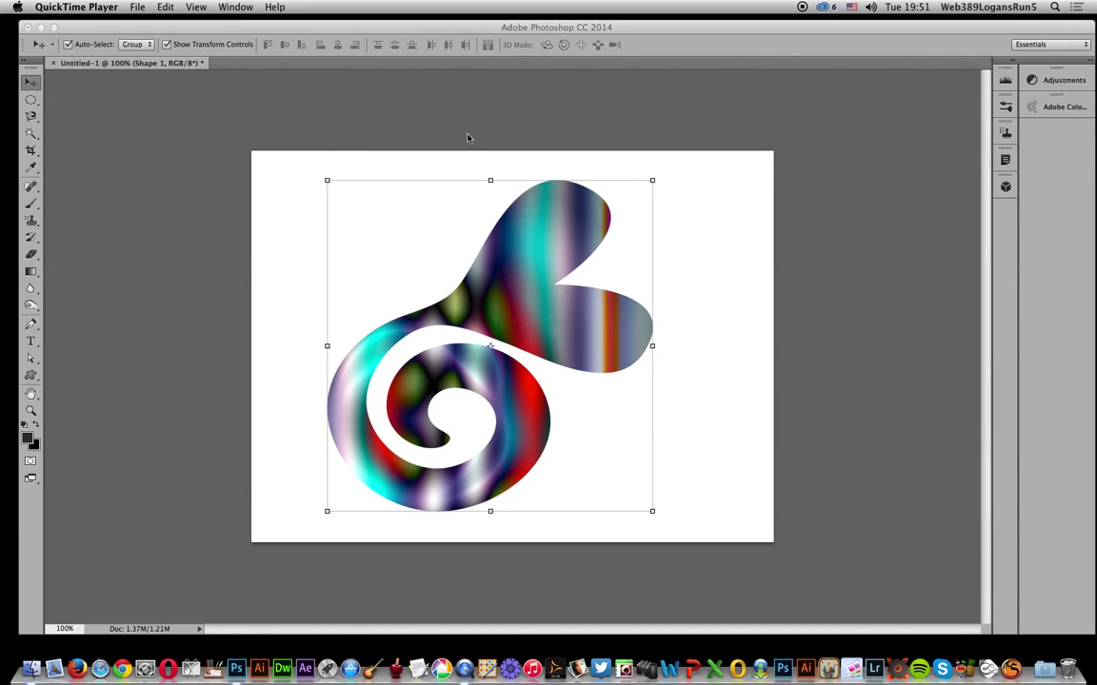
Step: Bring Photoshop forward and nudge the gradient swirl shape slightly on the canvas
click(438, 120)
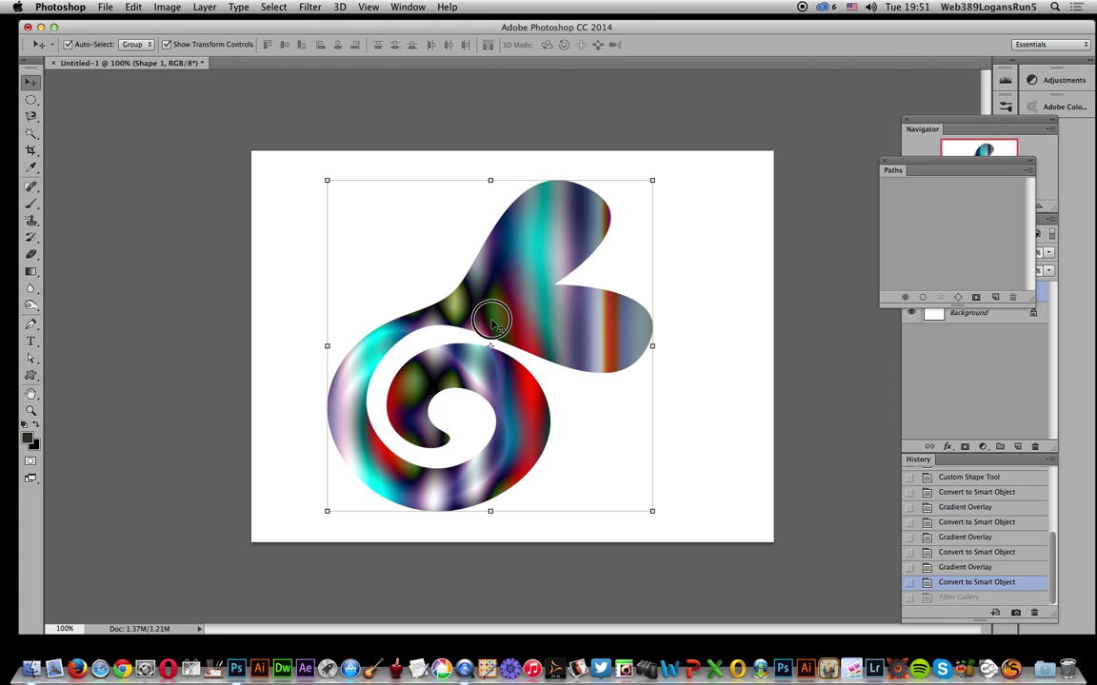
drag(442, 288, 465, 330)
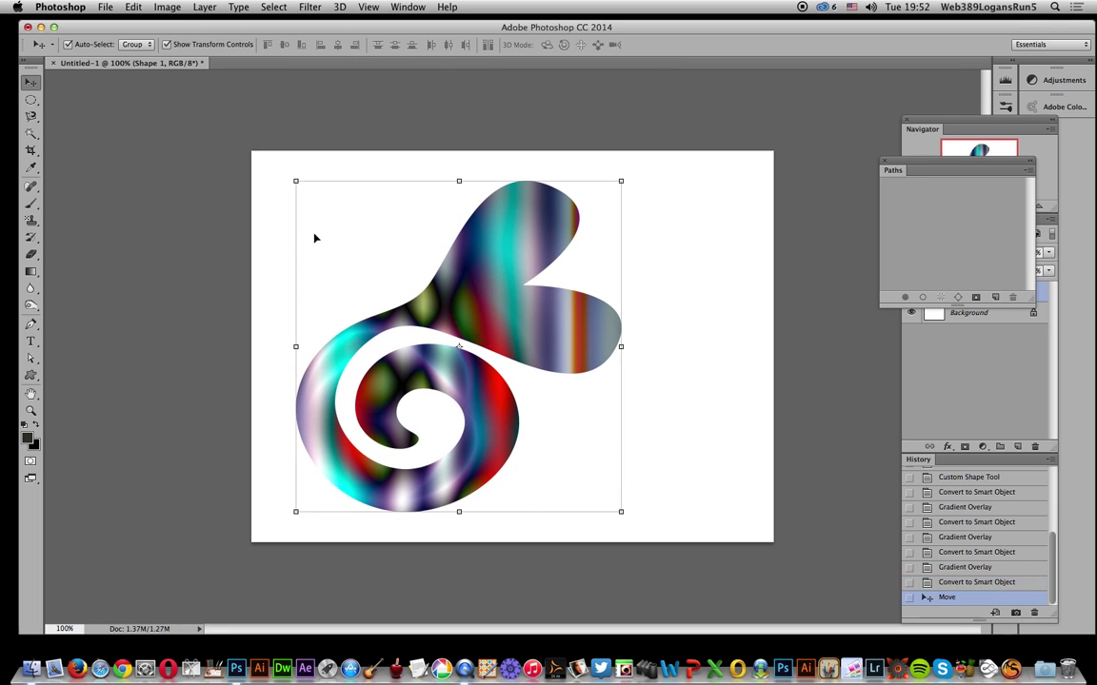
Step: Delete the gradient swirl layer and draw a large swirl-heart custom shape across the canvas
key(Delete)
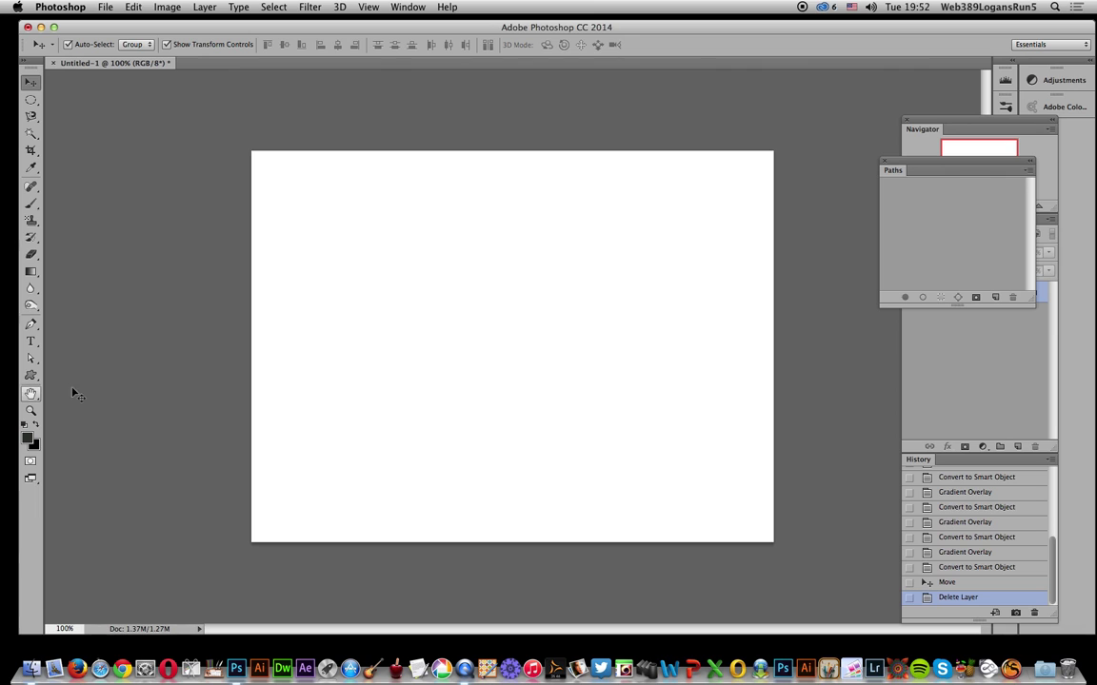
click(31, 375)
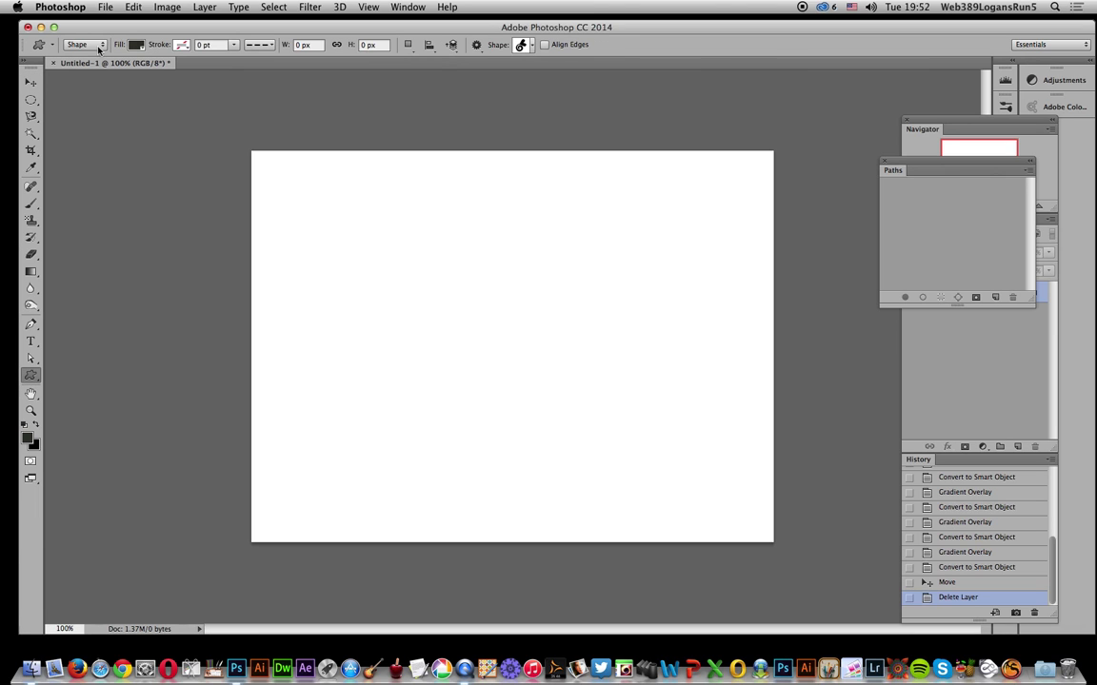
click(529, 45)
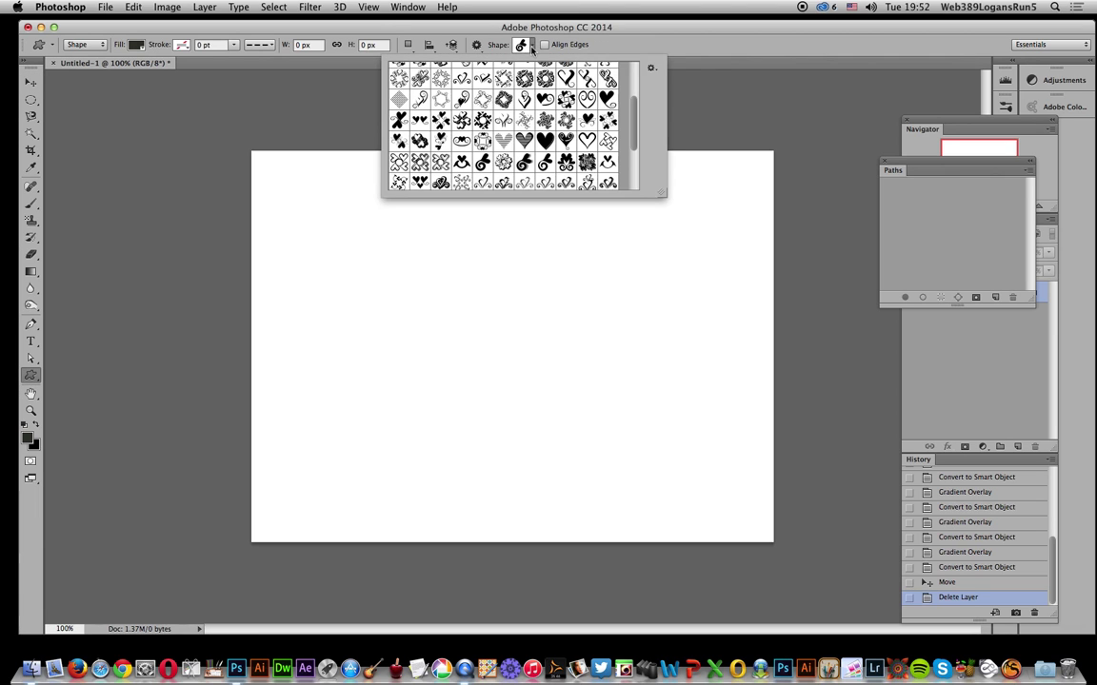
click(564, 32)
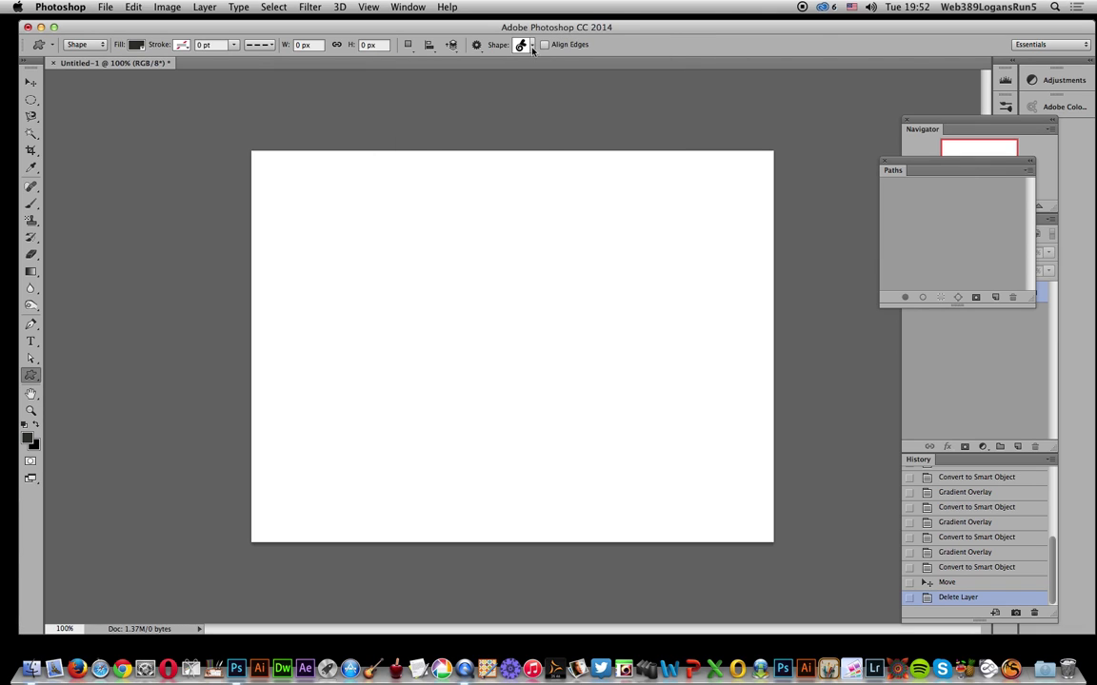
click(531, 46)
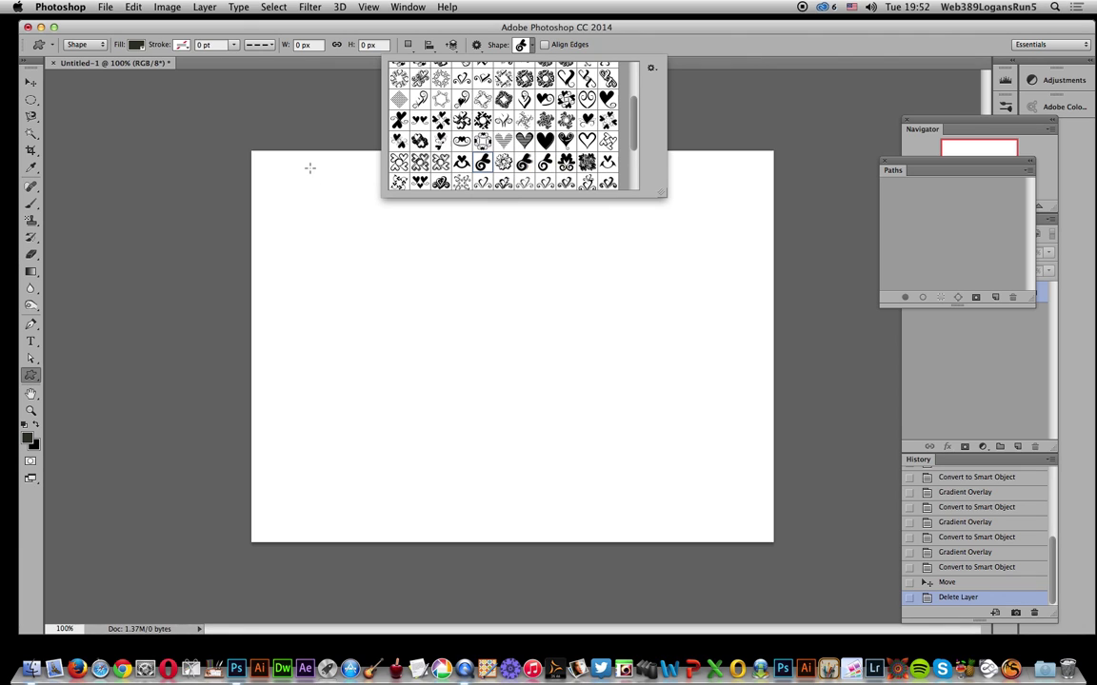
drag(309, 168, 628, 510)
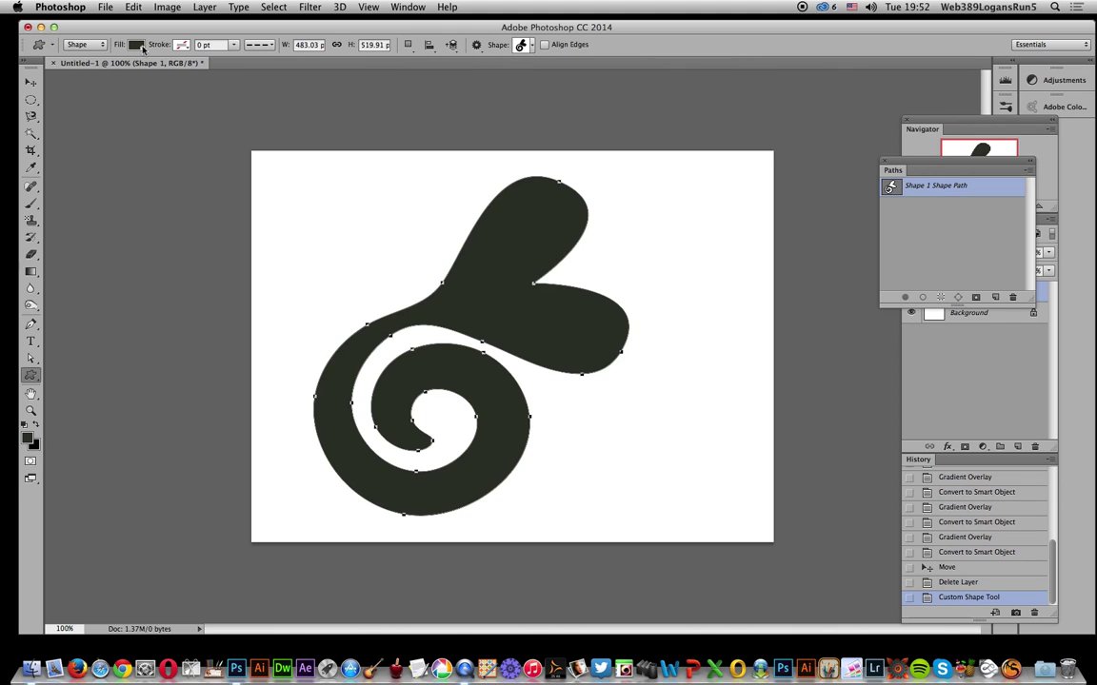
Step: Give the swirl-heart shape a solid red fill from the swatches, after trying a gradient fill
click(136, 45)
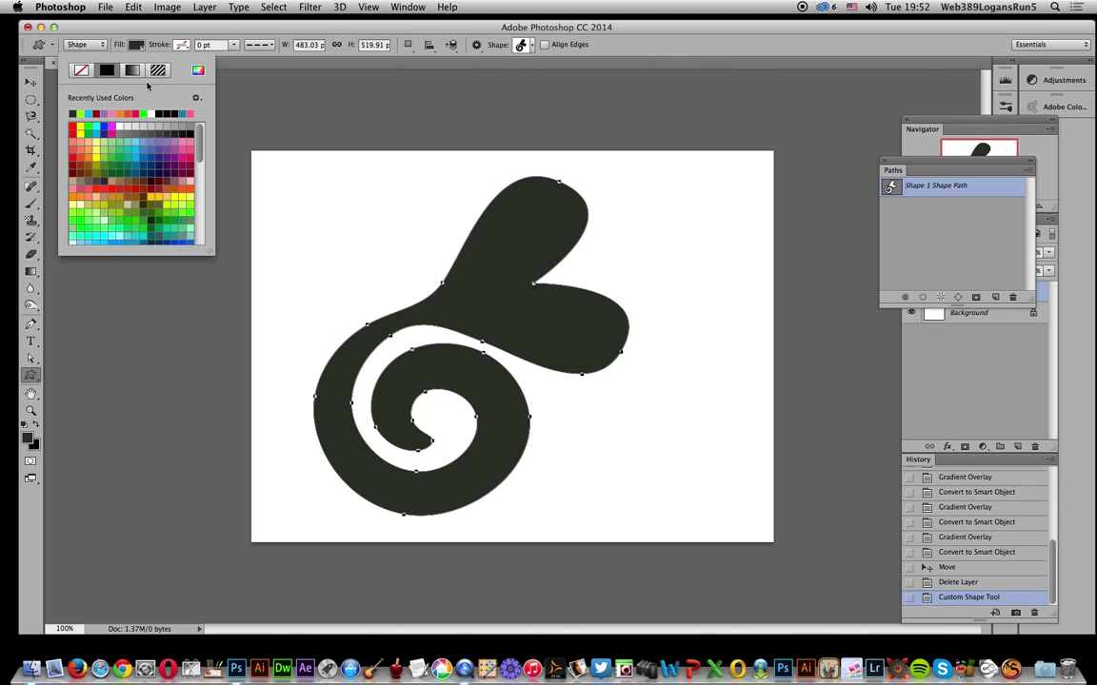
click(76, 124)
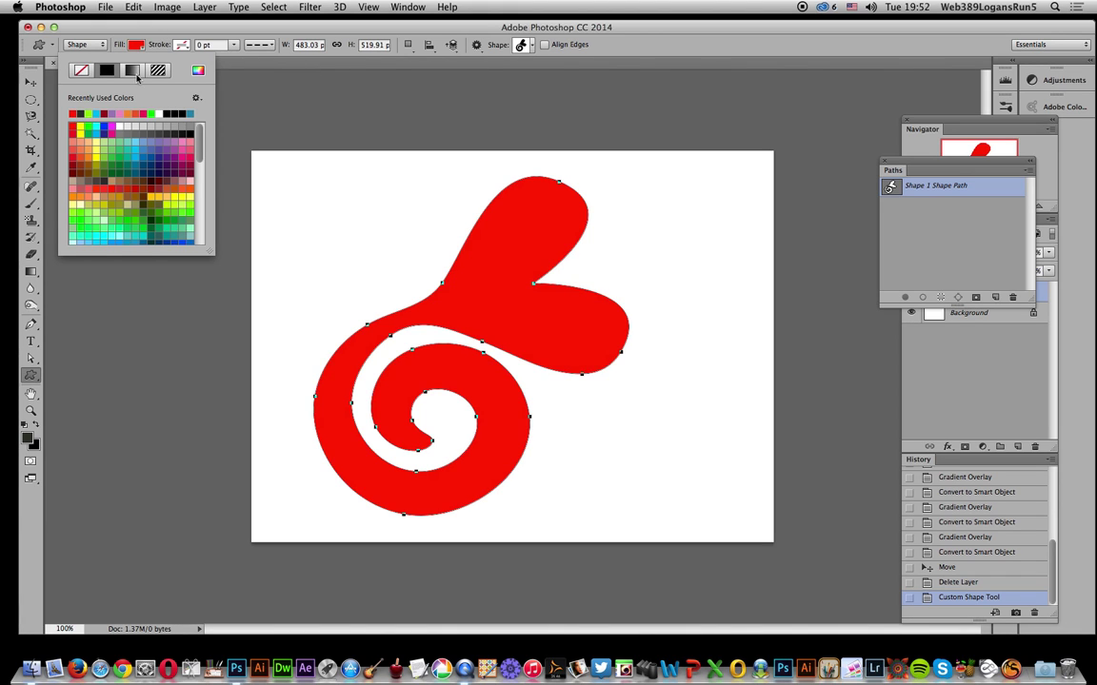
click(133, 71)
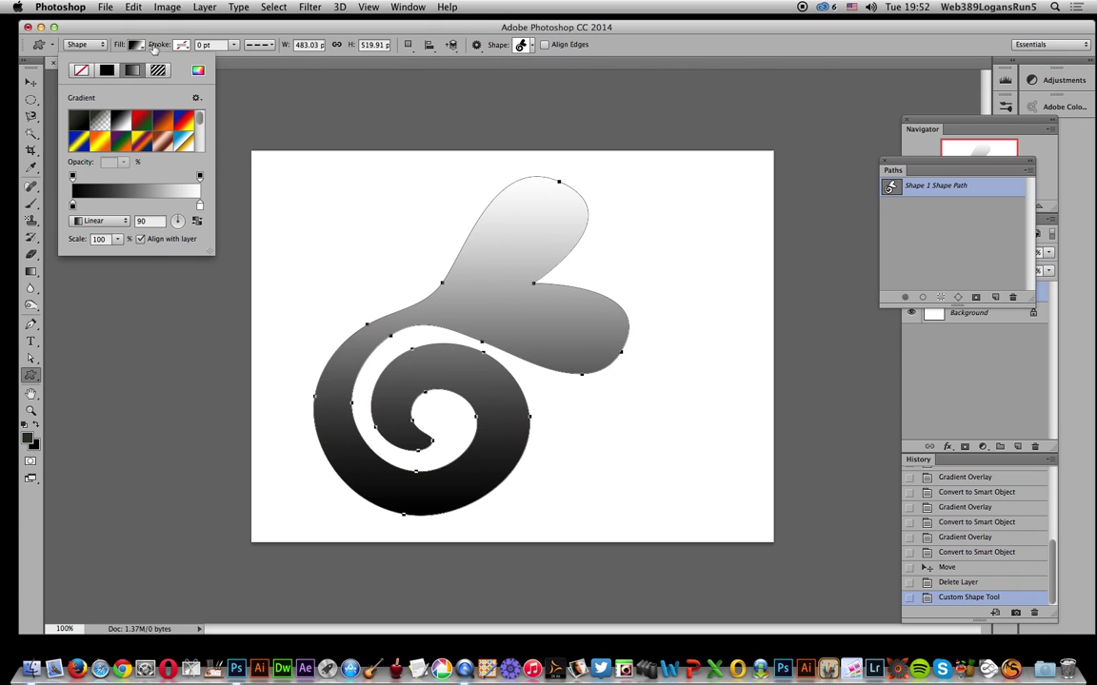
click(106, 70)
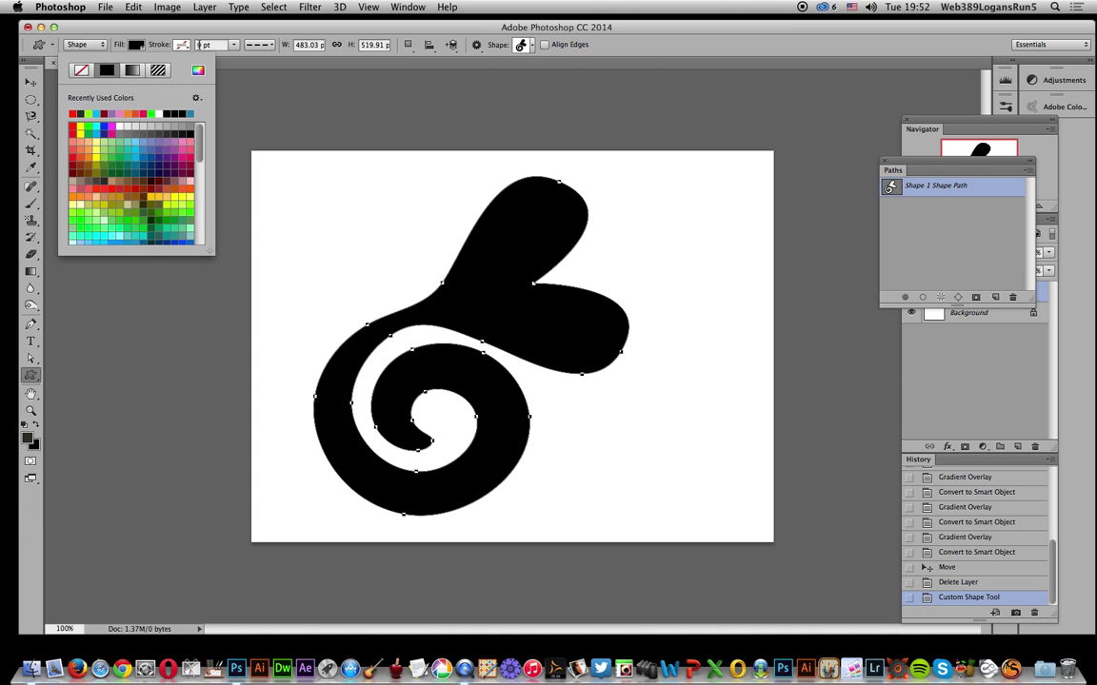
click(73, 143)
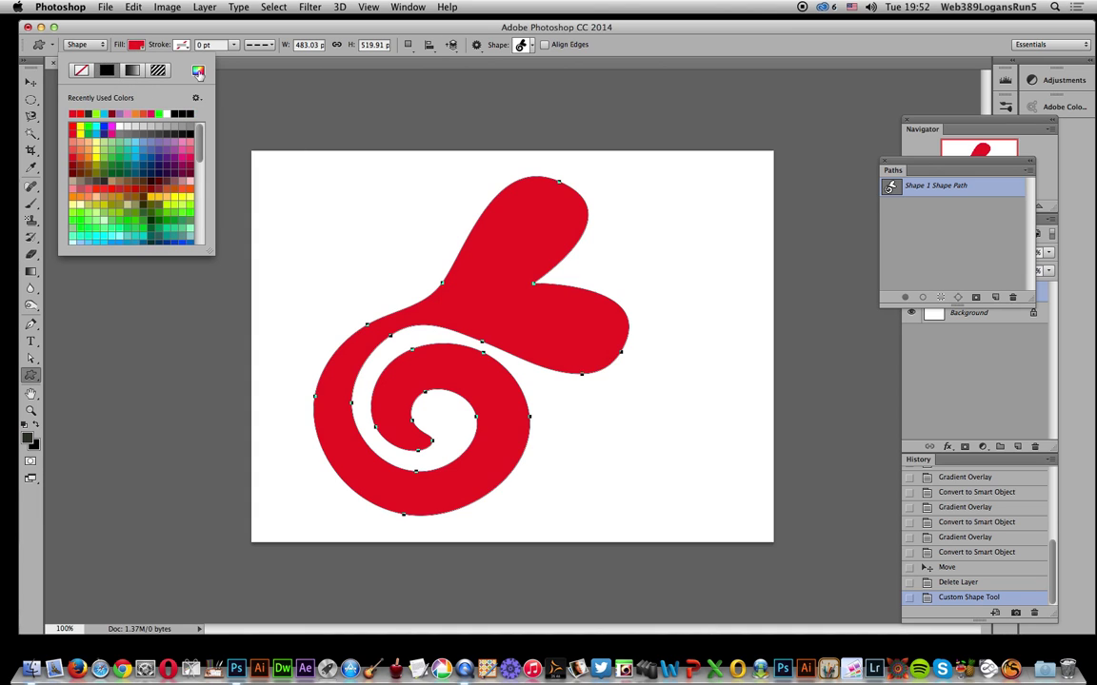
click(197, 35)
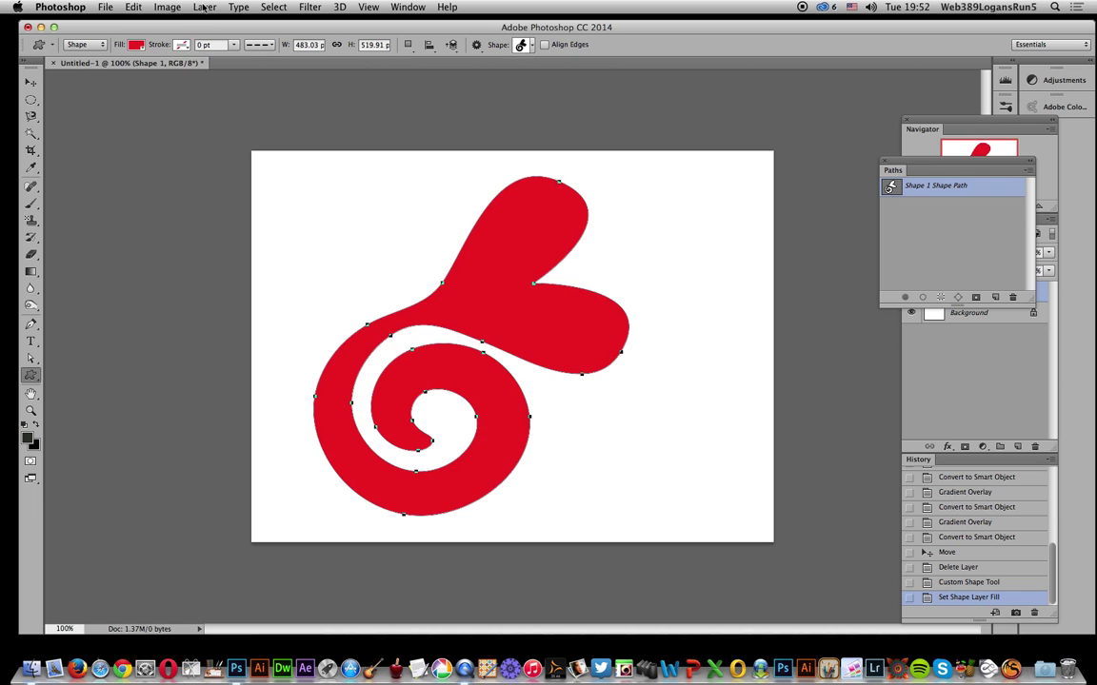
Step: Convert the red swirl-heart shape layer into a smart object
click(203, 8)
mouse_move(225, 217)
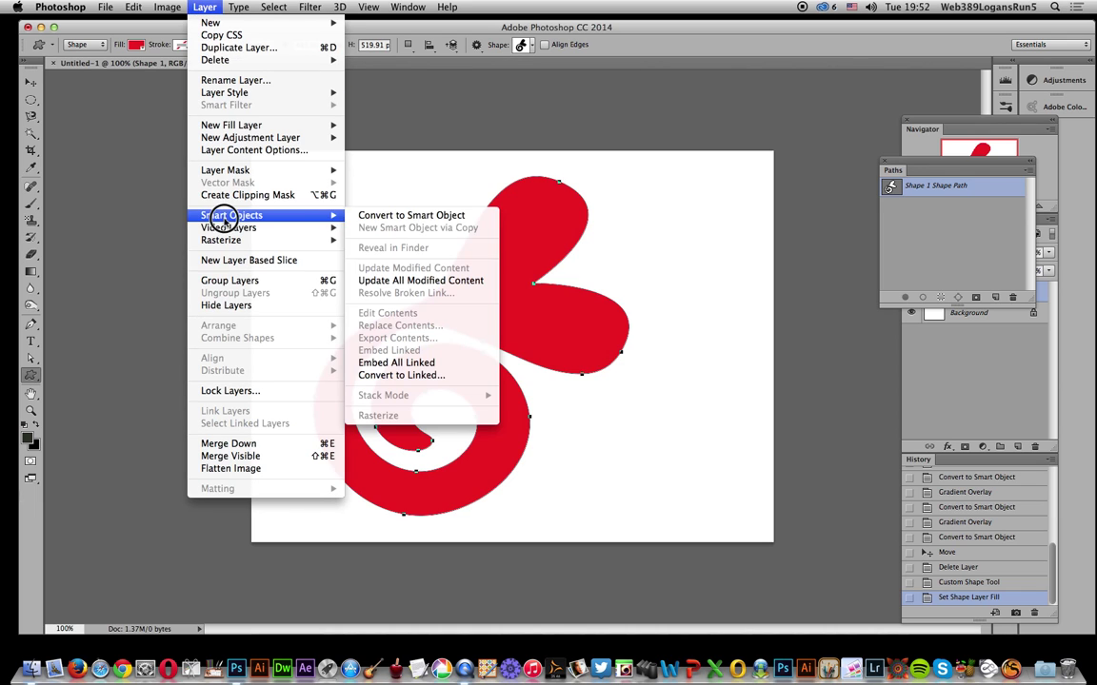
click(446, 214)
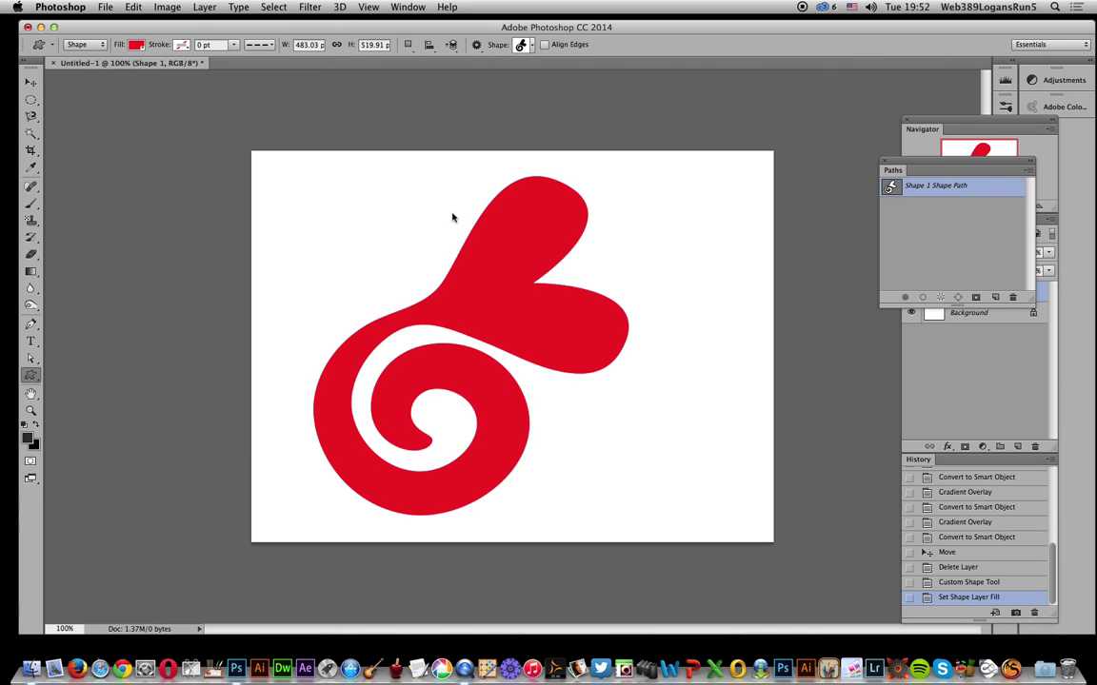
Step: Add a Gradient Overlay using the cyan-black-white-purple preset, repositioned across the shape
click(202, 7)
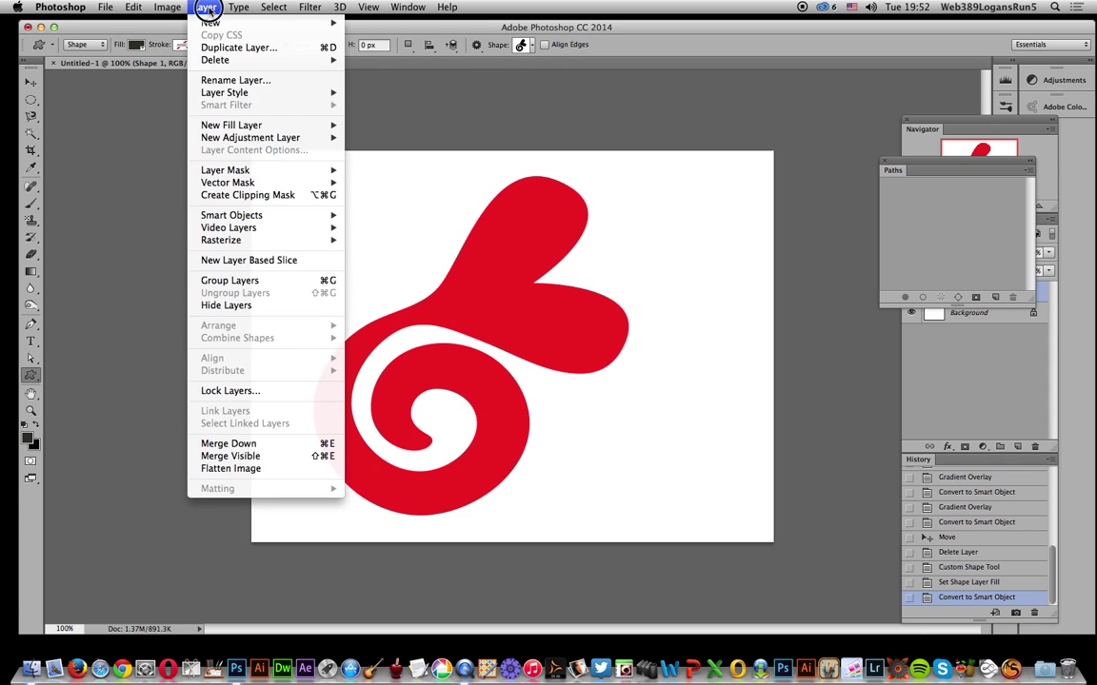
mouse_move(217, 93)
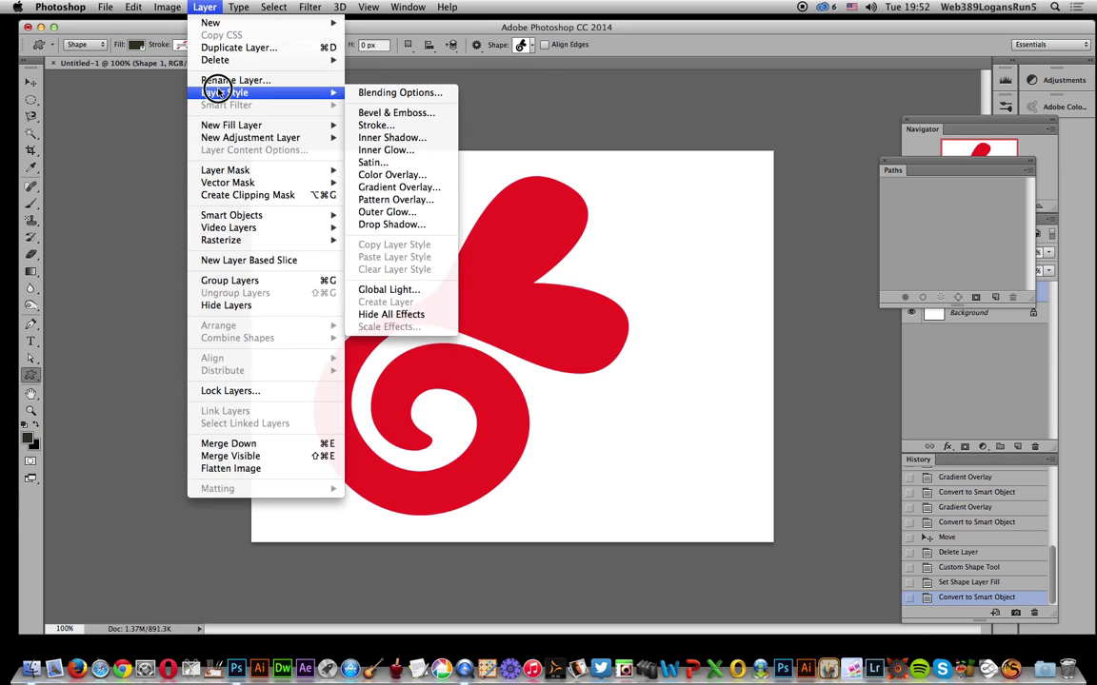
click(405, 189)
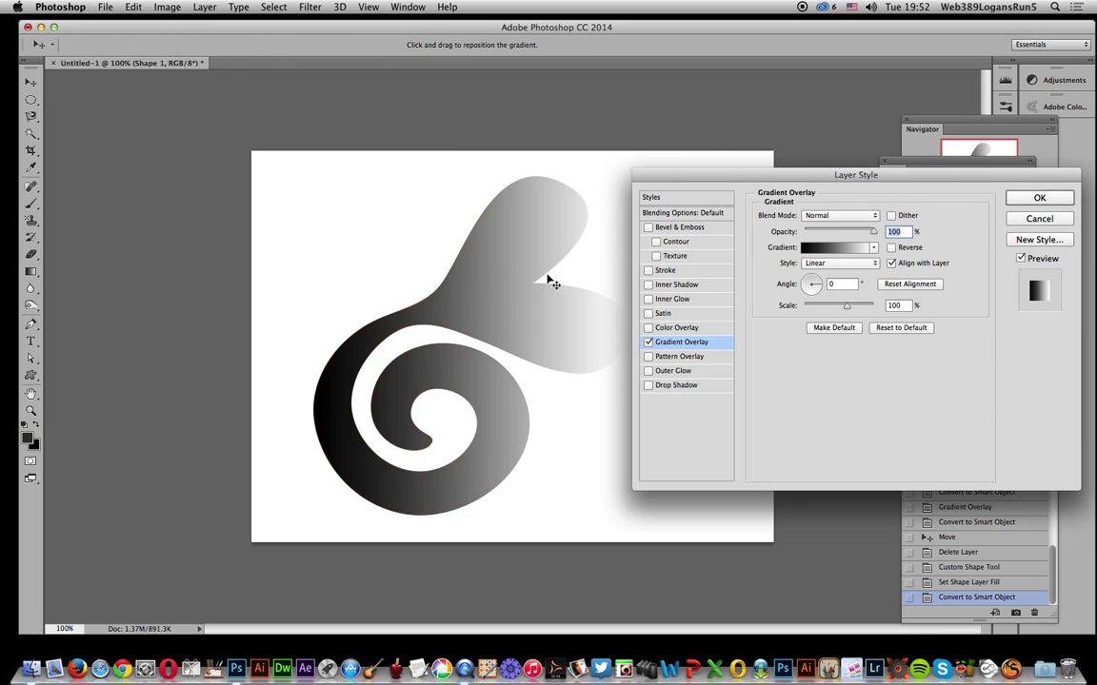
click(875, 249)
click(855, 274)
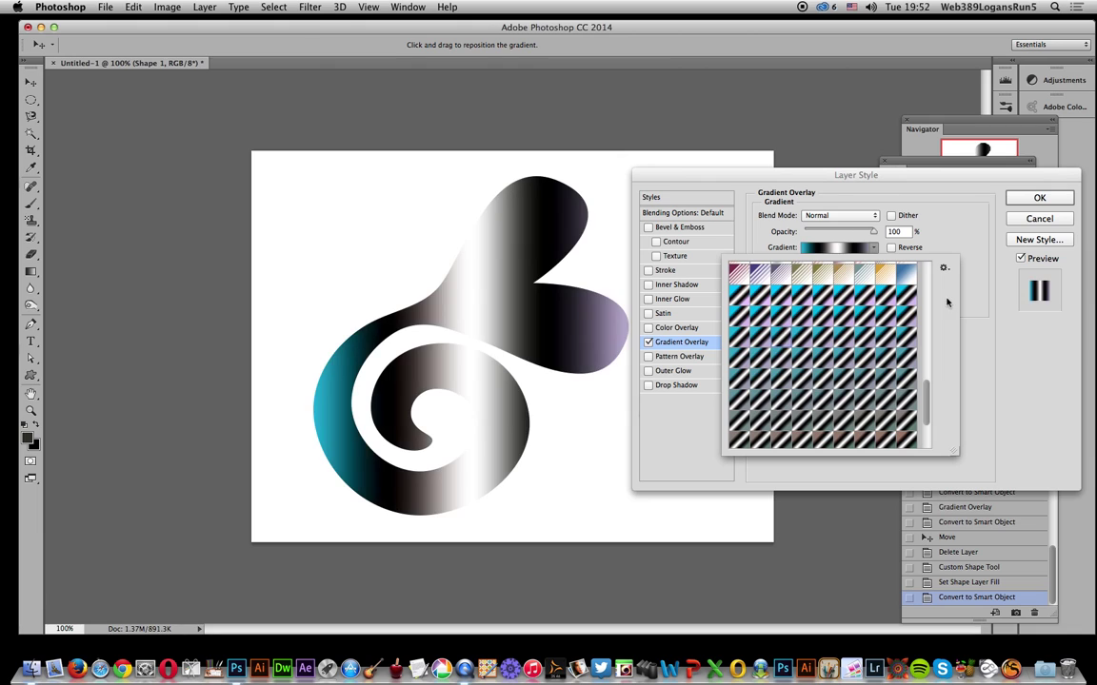
drag(510, 265, 481, 267)
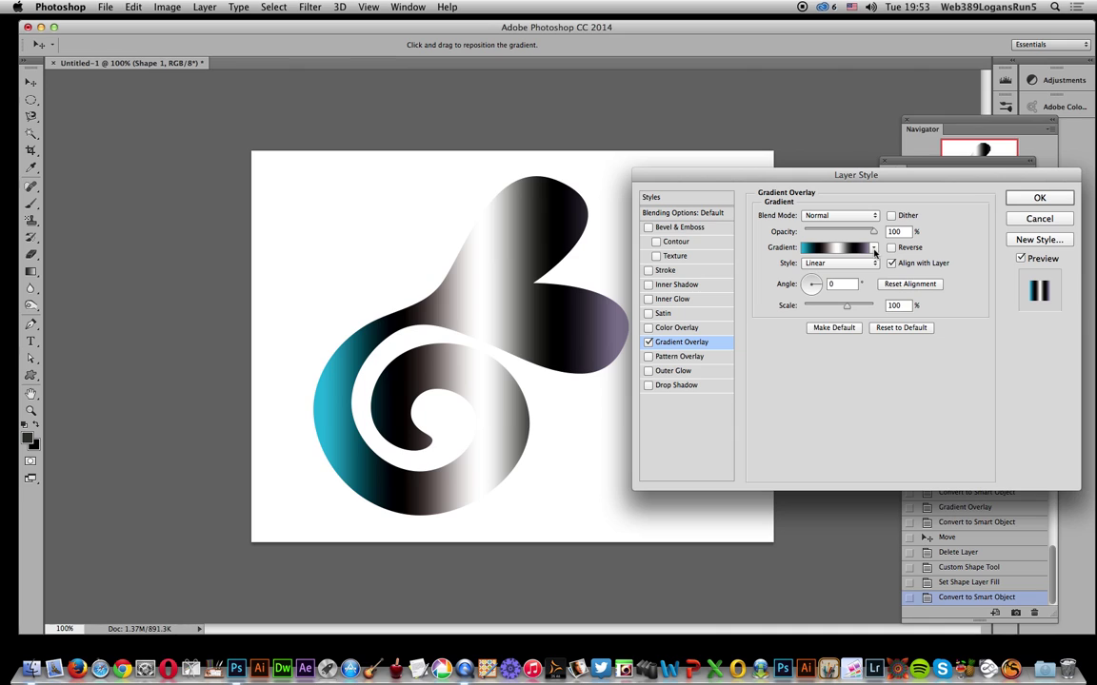
click(1068, 198)
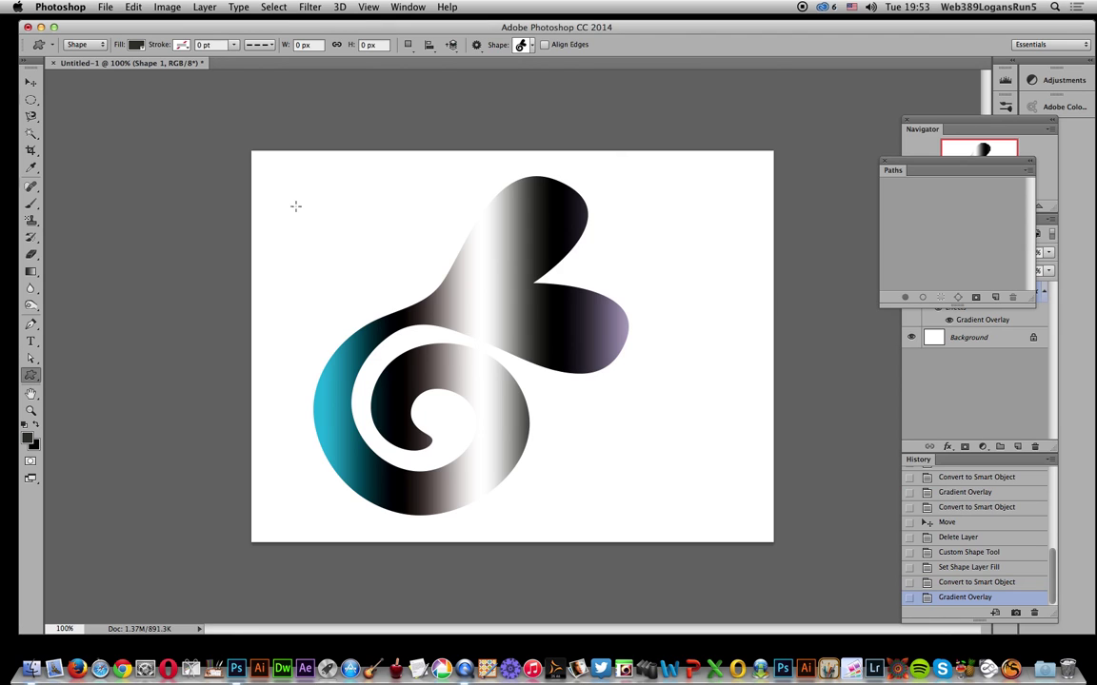
Step: Convert the gradient-covered shape into a smart object again
click(205, 8)
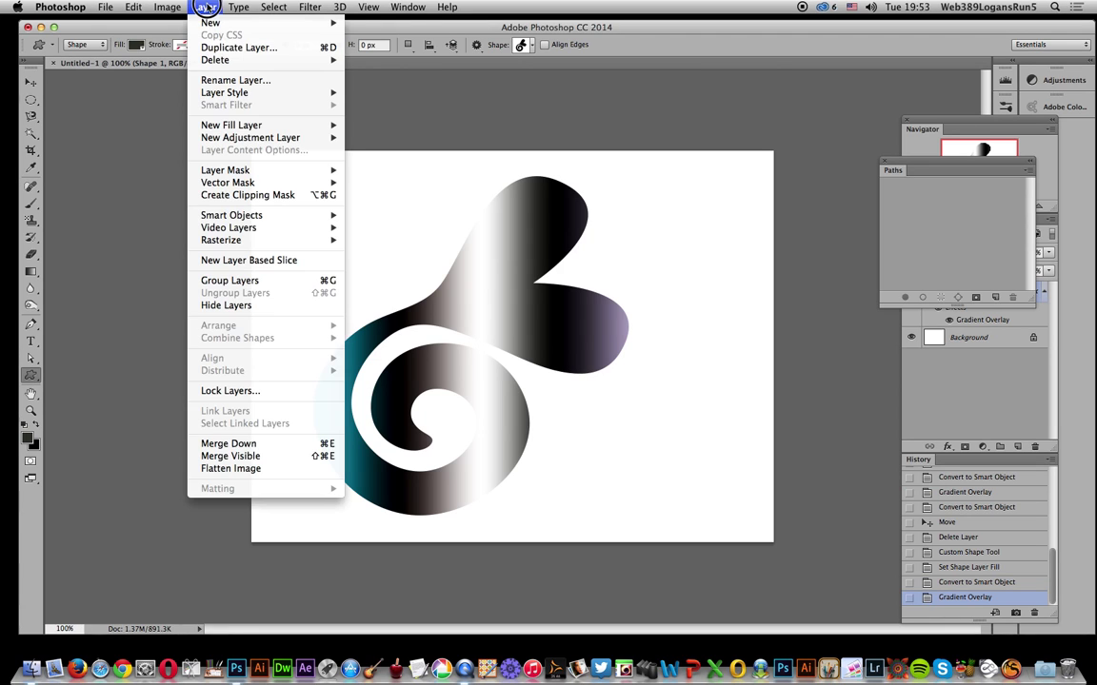
mouse_move(246, 217)
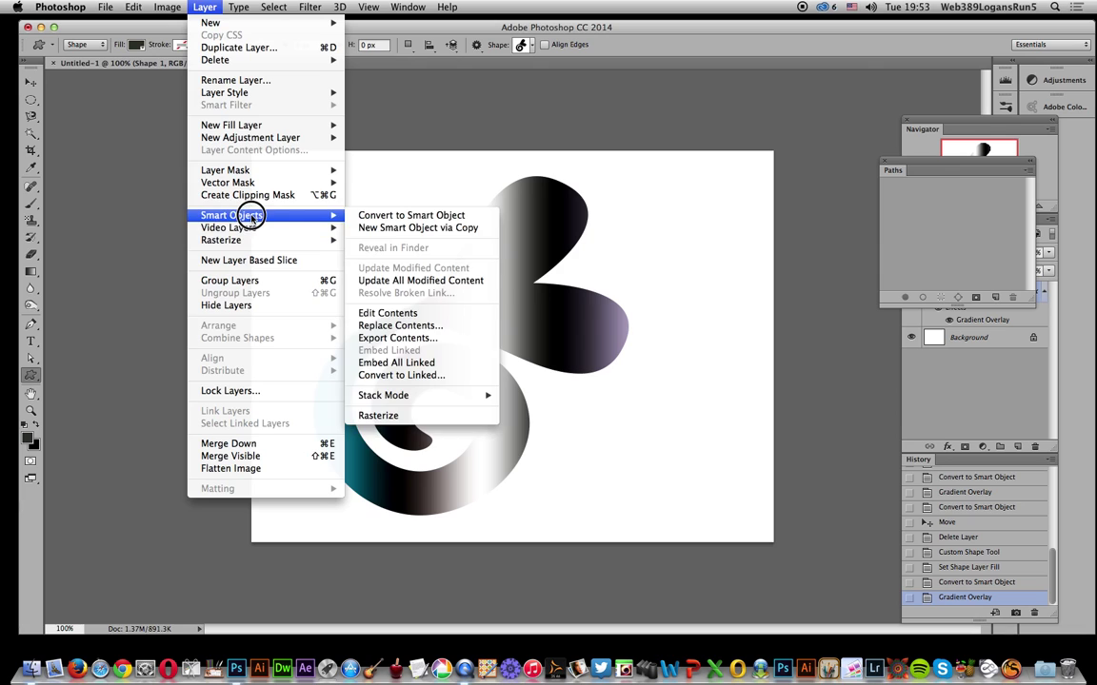
click(403, 218)
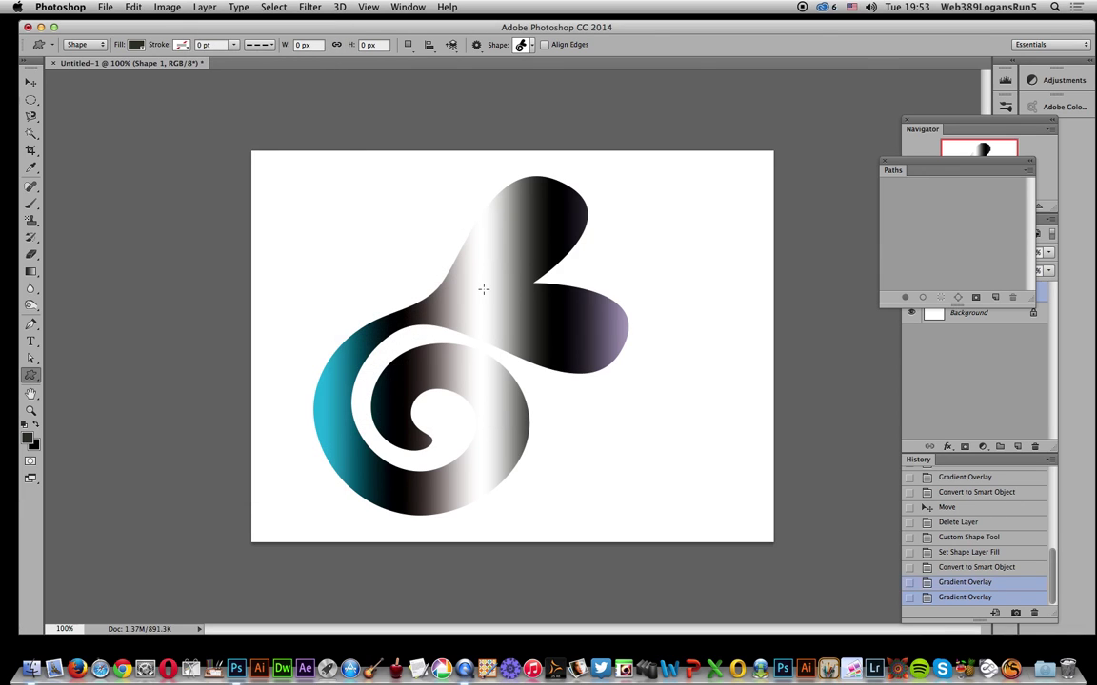
click(885, 162)
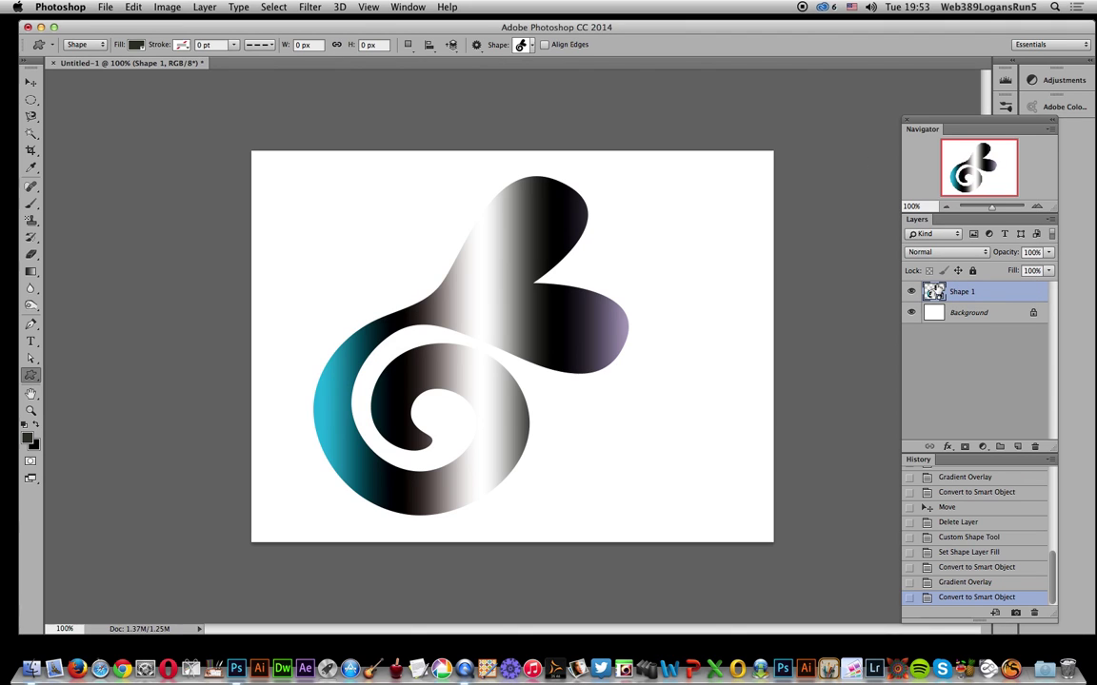
Step: Add a radial Difference-mode gradient overlay at 131% scale with its centre shifted
click(204, 7)
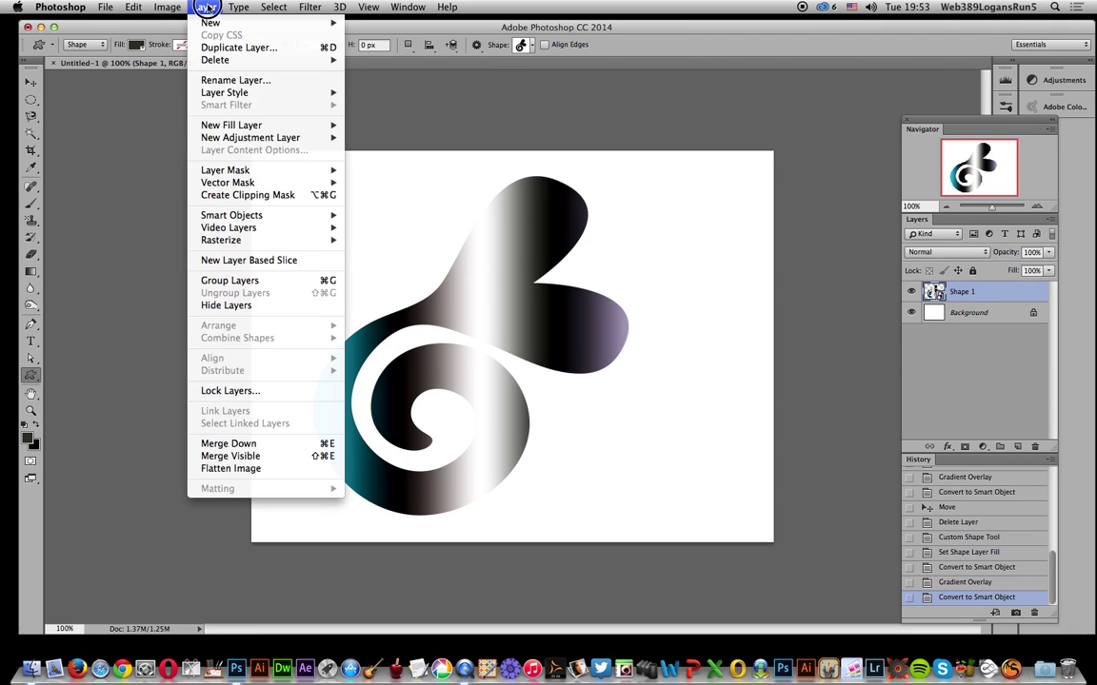
mouse_move(252, 92)
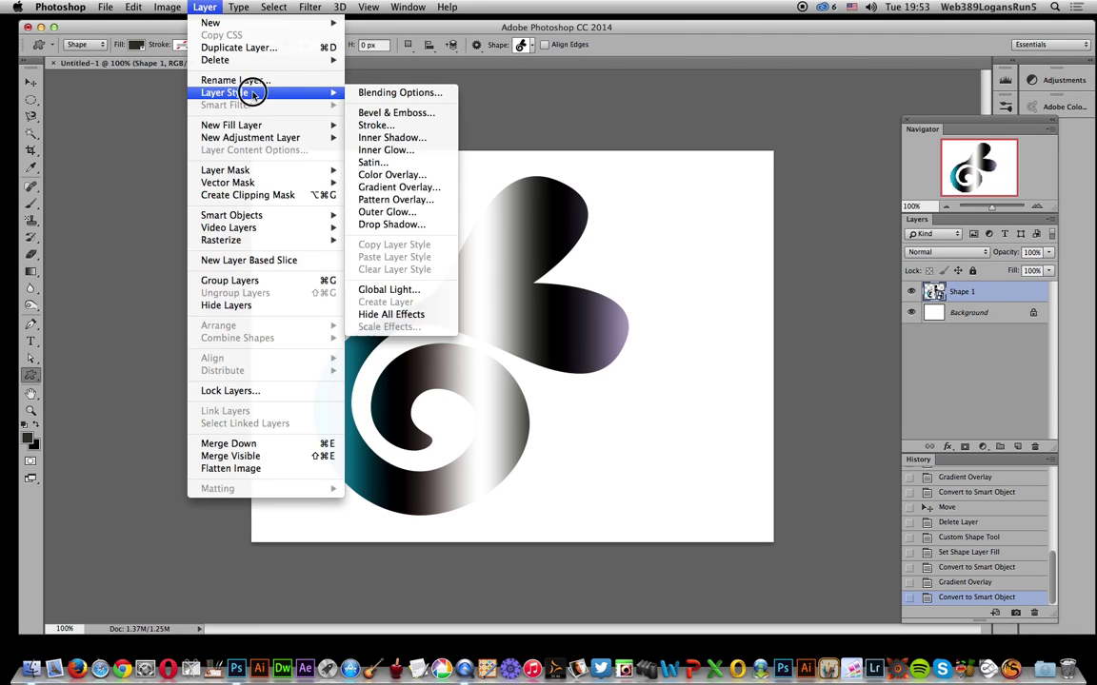
click(419, 187)
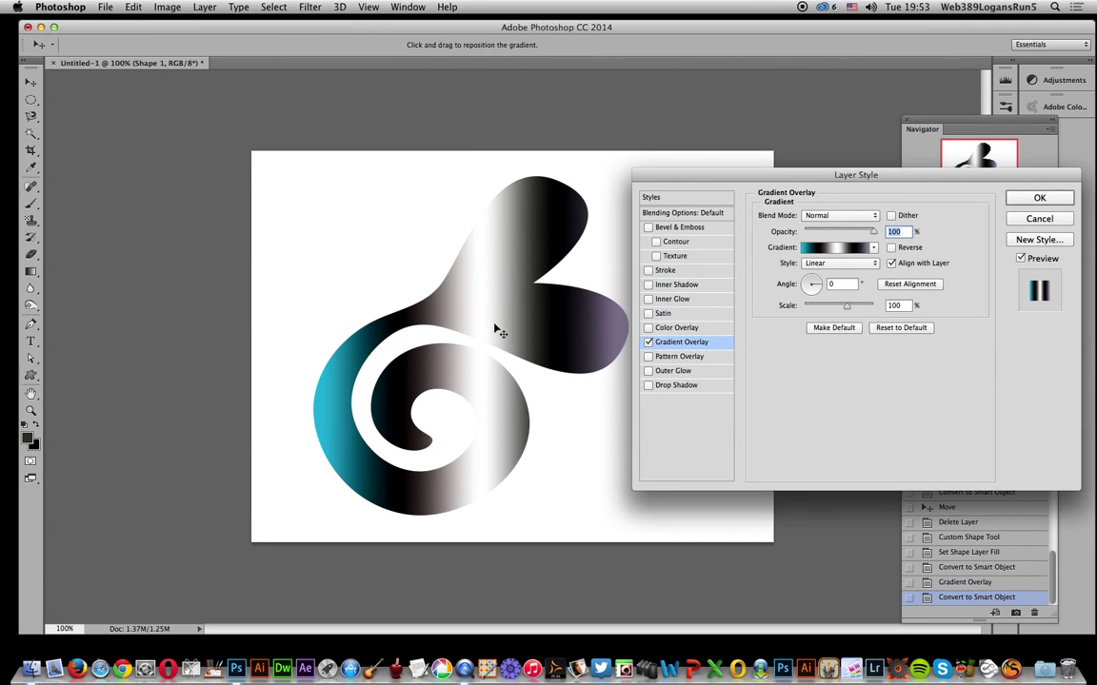
click(874, 249)
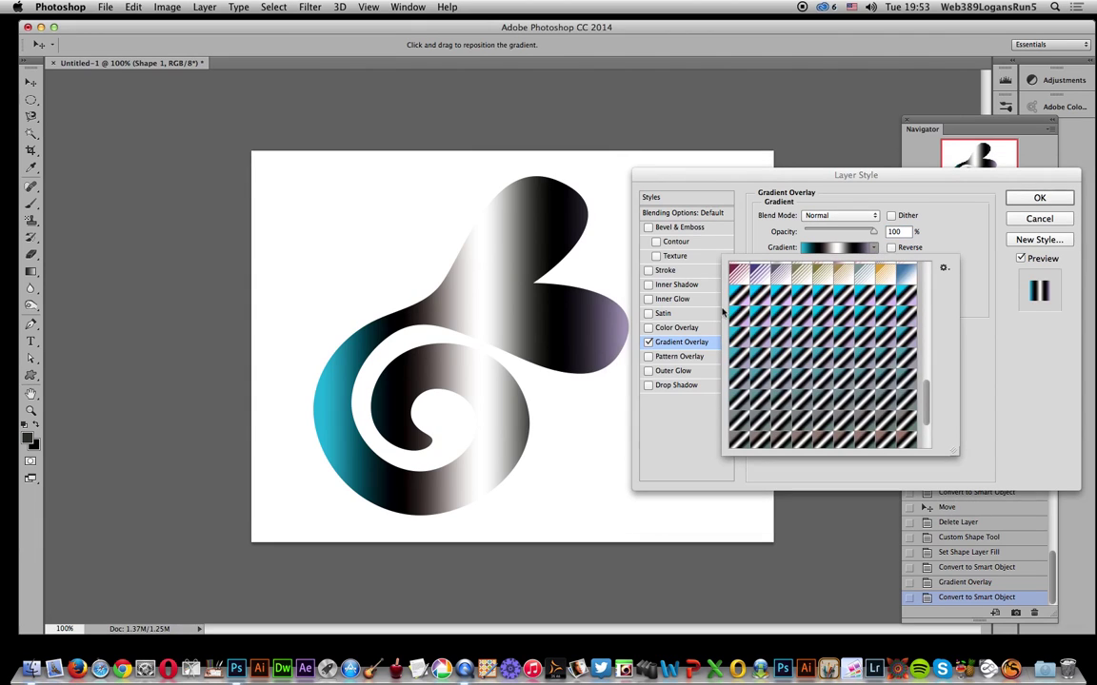
click(976, 365)
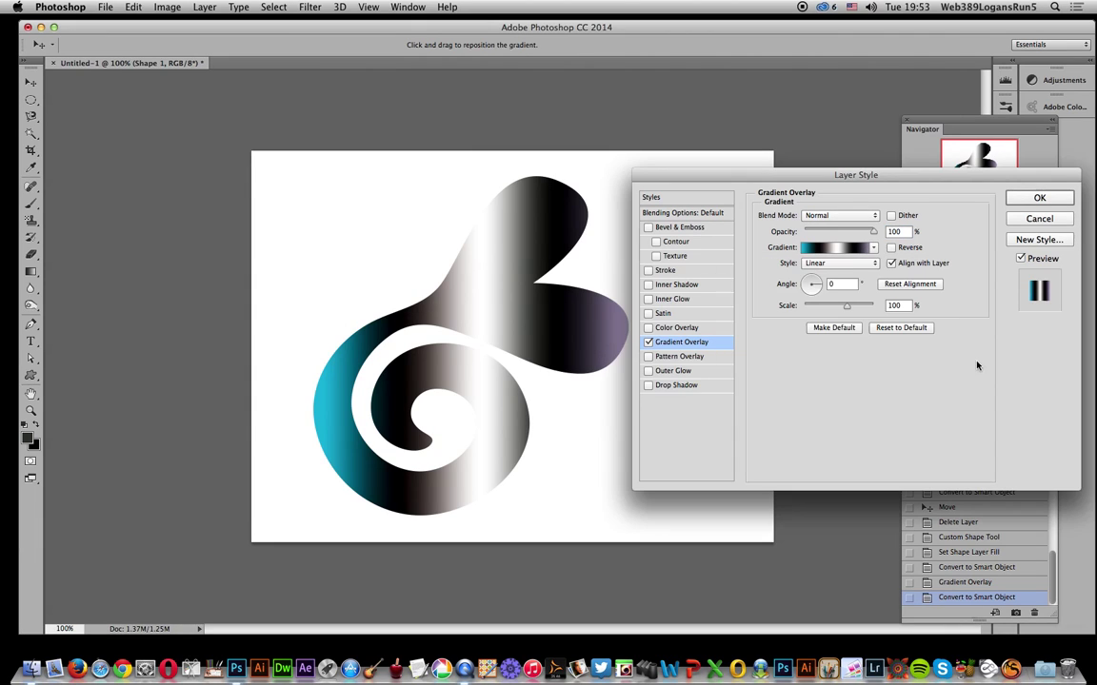
click(838, 262)
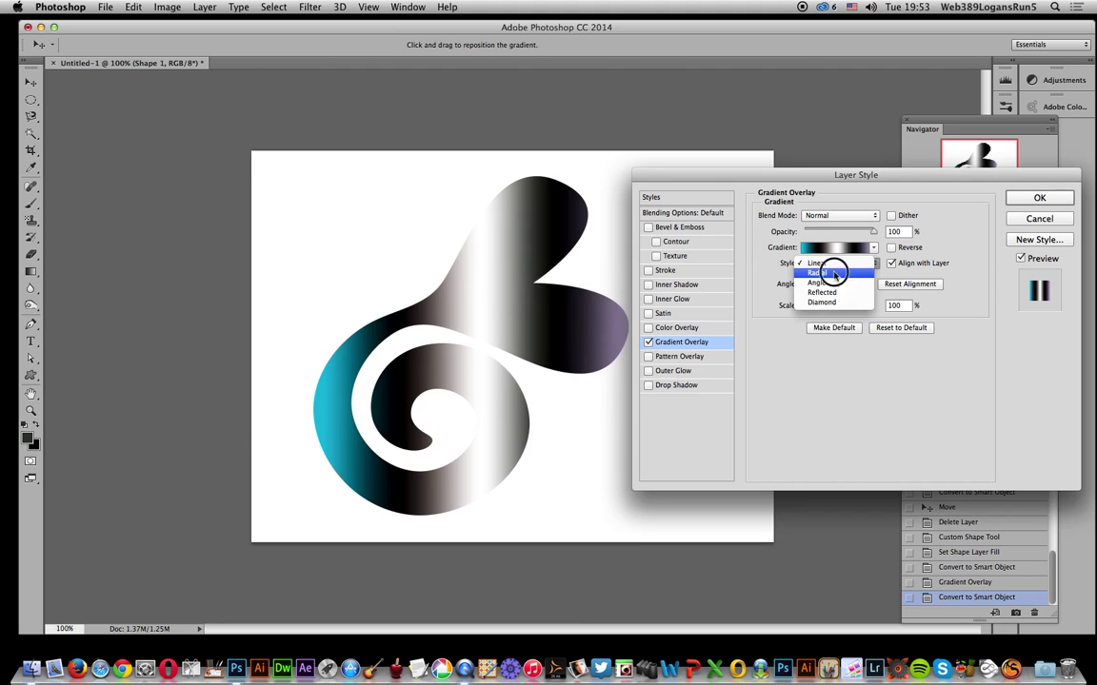
click(828, 273)
click(843, 217)
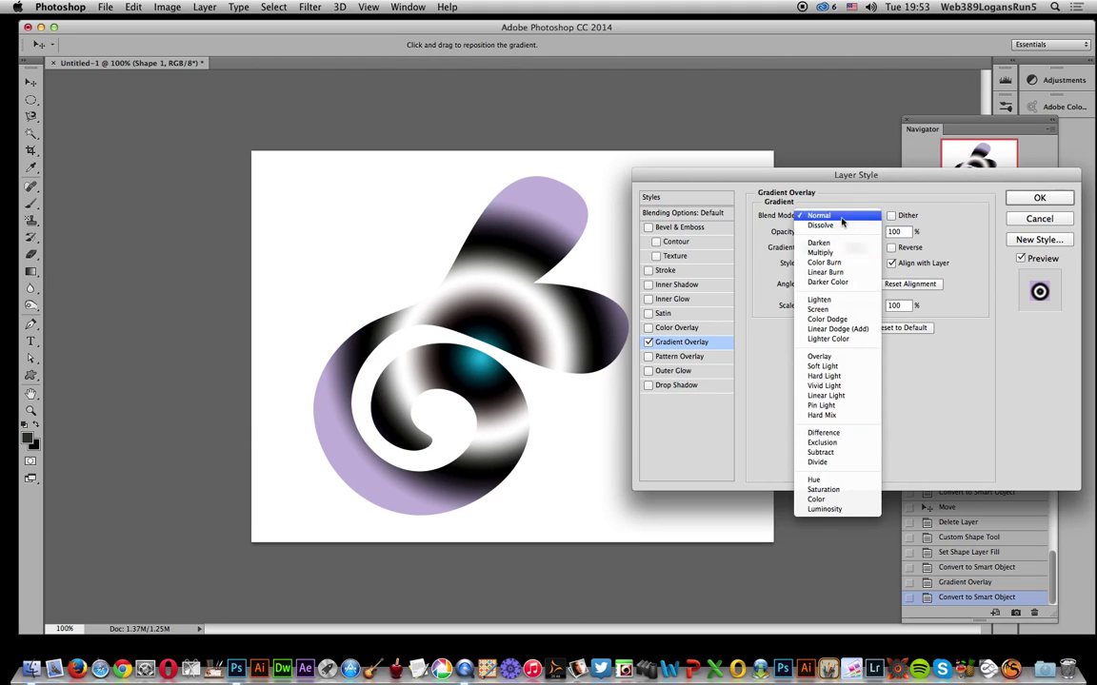
click(841, 434)
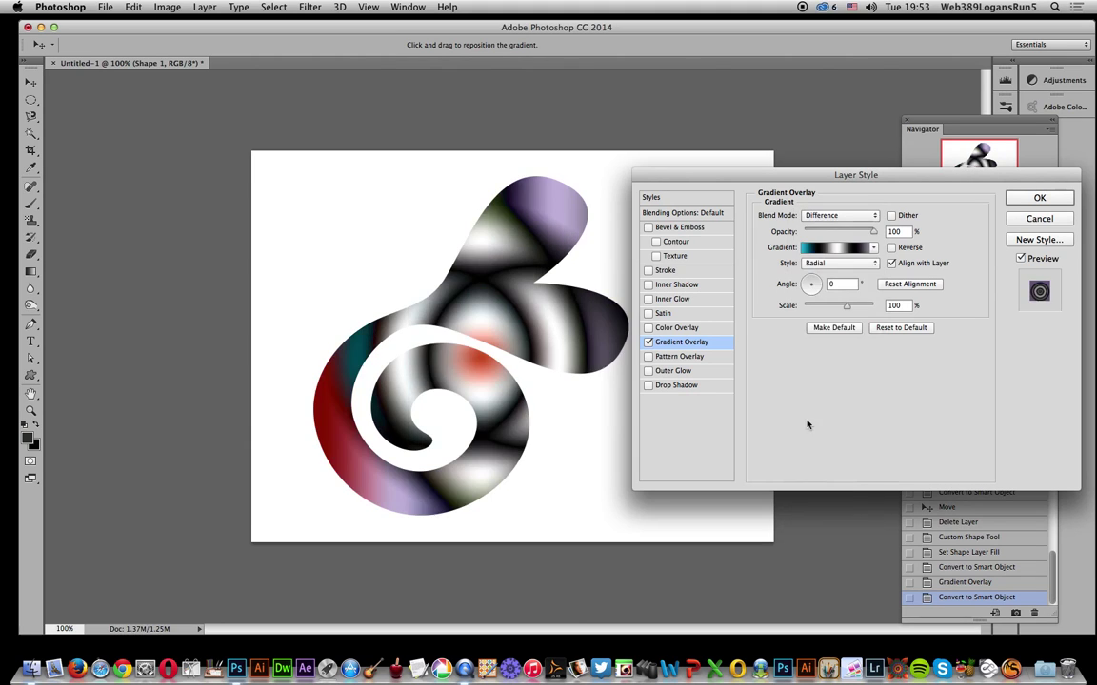
drag(502, 277, 581, 295)
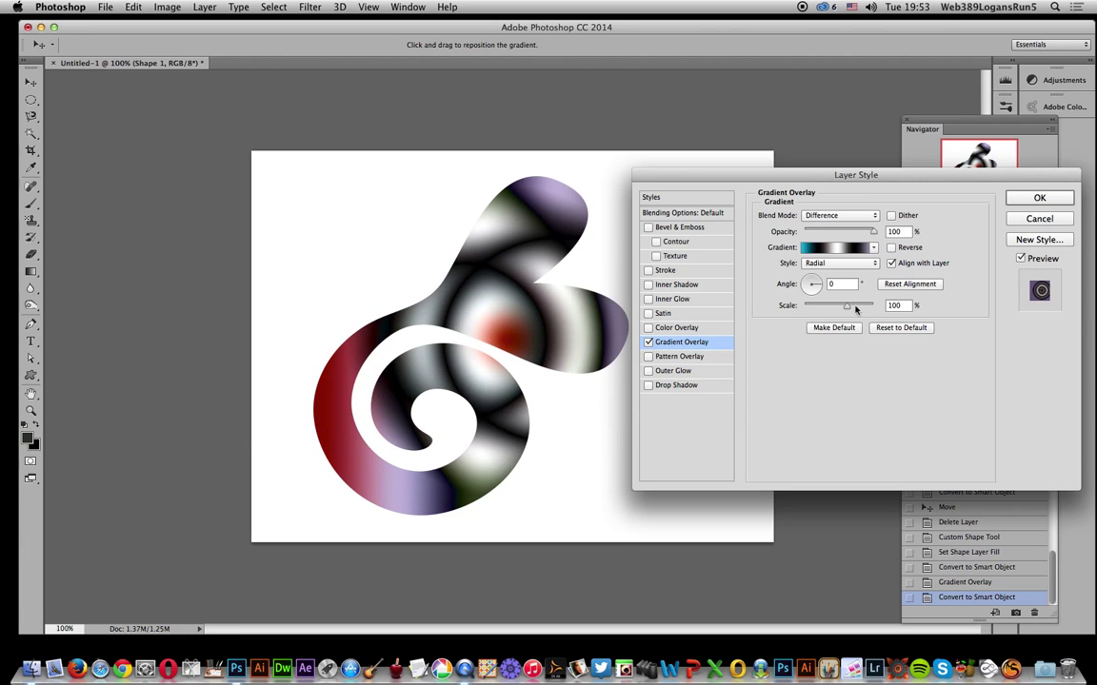
drag(846, 305, 862, 305)
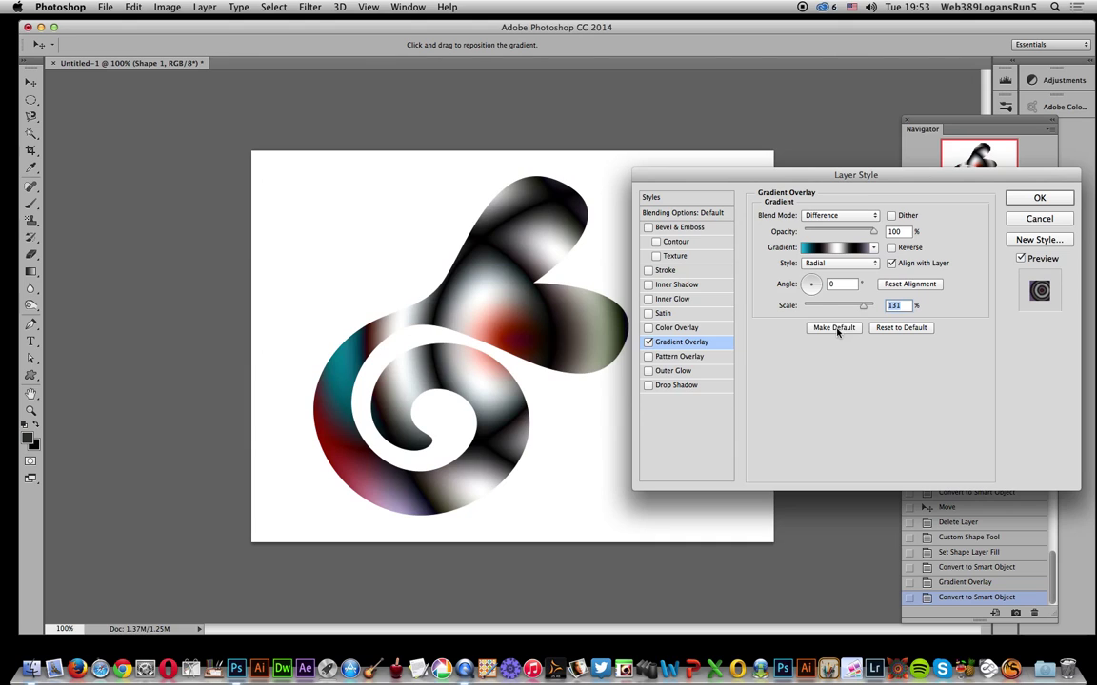
click(1019, 200)
Step: Convert Shape 1 into a smart object once more
click(205, 7)
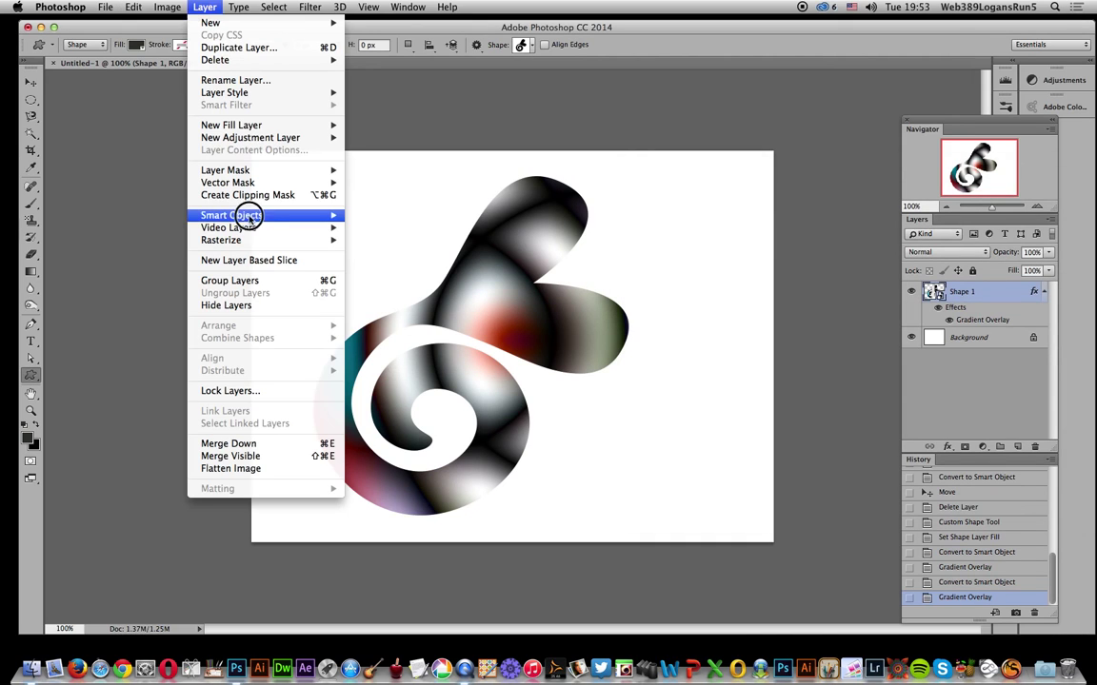
mouse_move(252, 215)
click(431, 217)
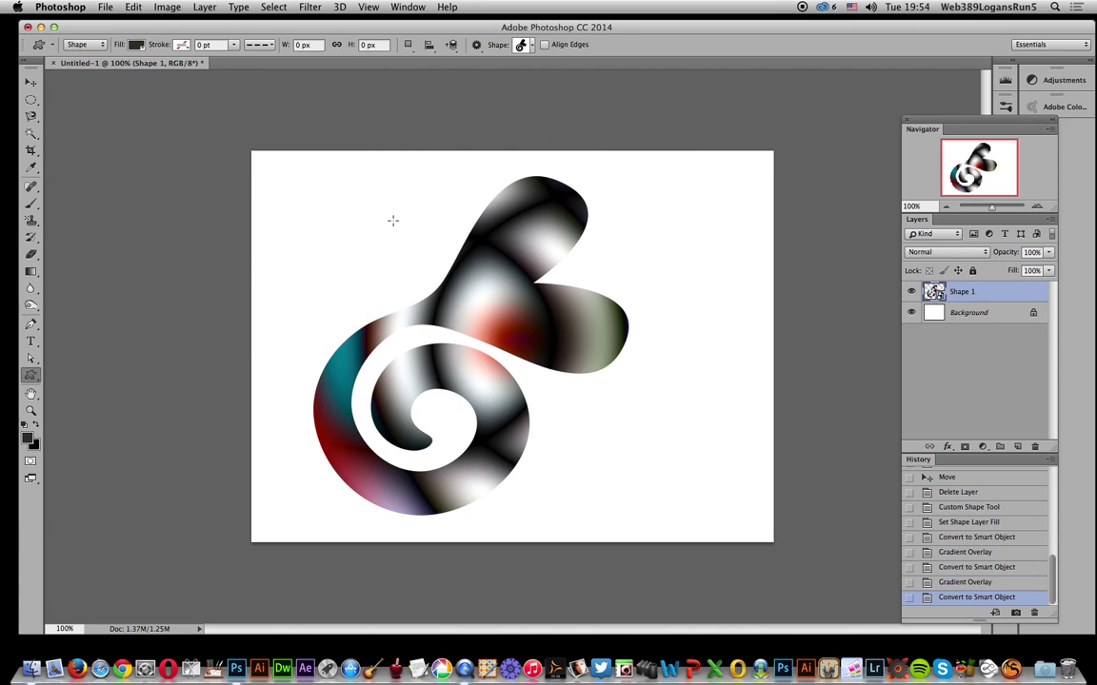
Step: Add another gradient overlay and shift its radial centre across the shape
click(208, 8)
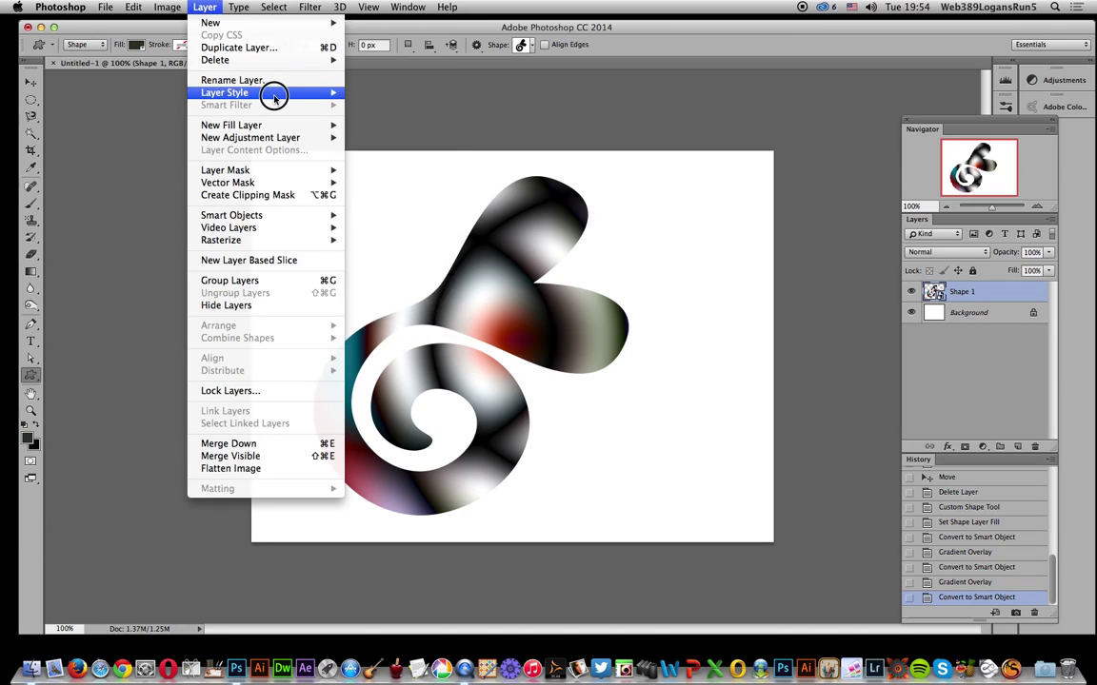
mouse_move(276, 92)
click(385, 187)
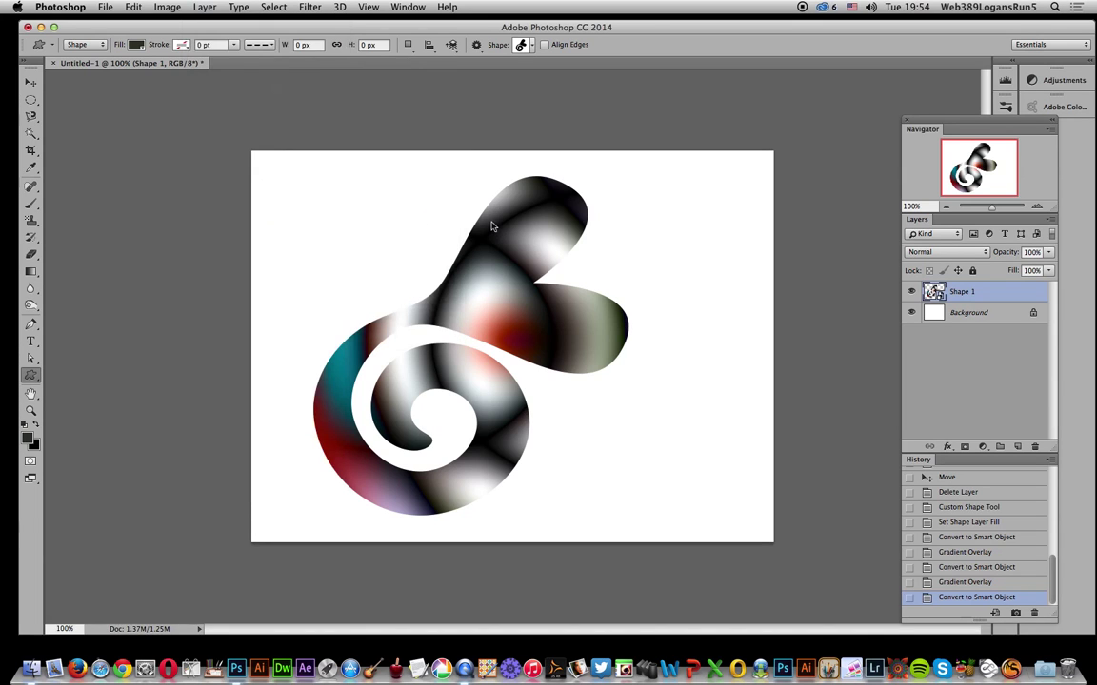
click(891, 247)
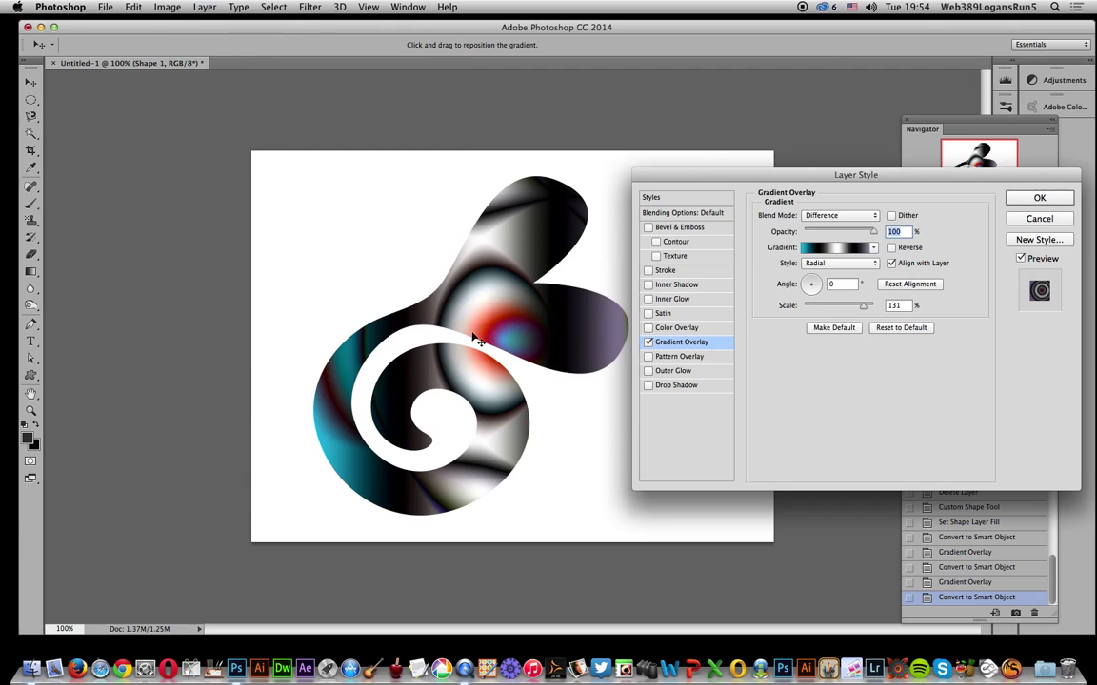
drag(482, 326, 514, 324)
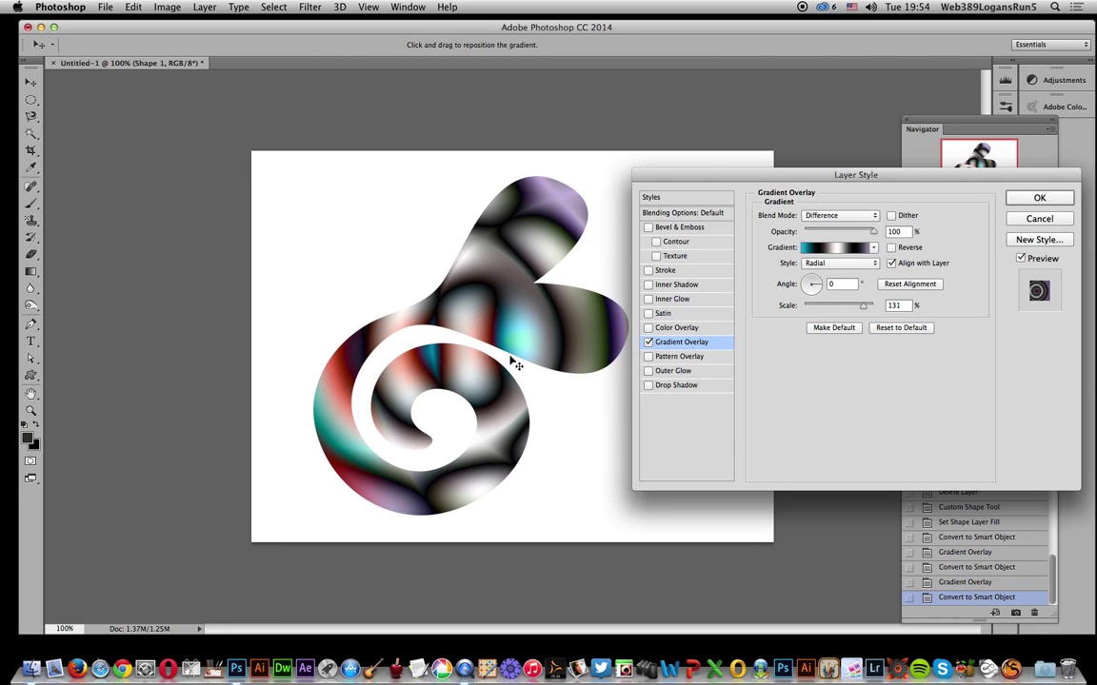
click(1038, 198)
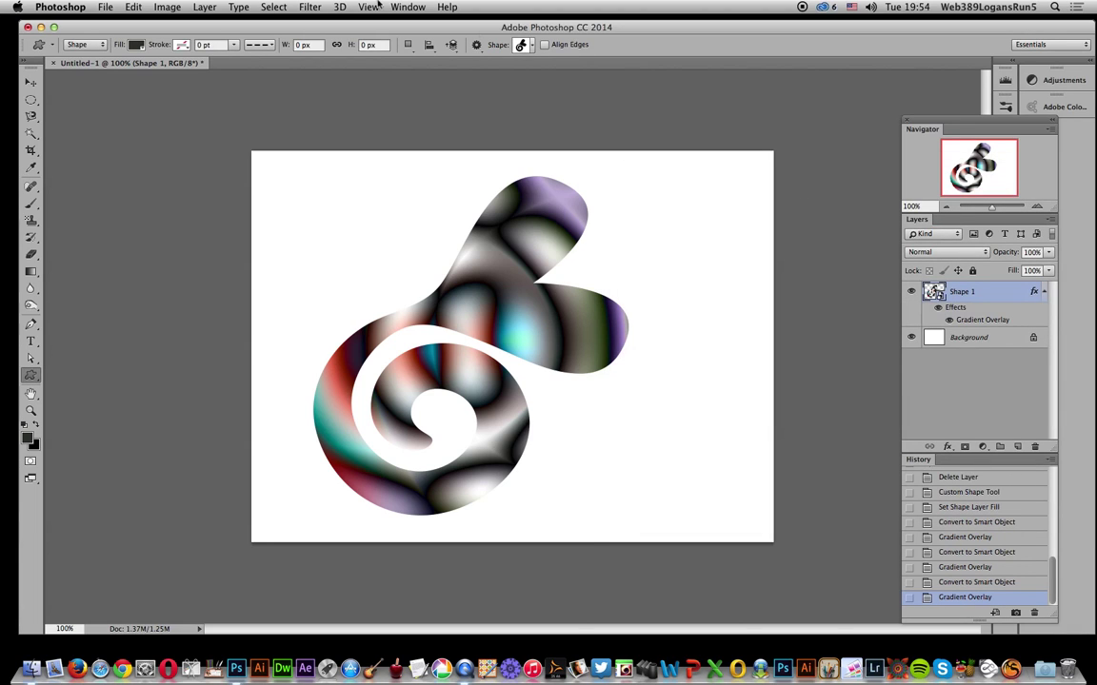
Step: Convert the styled swirl-heart into a smart object
click(203, 7)
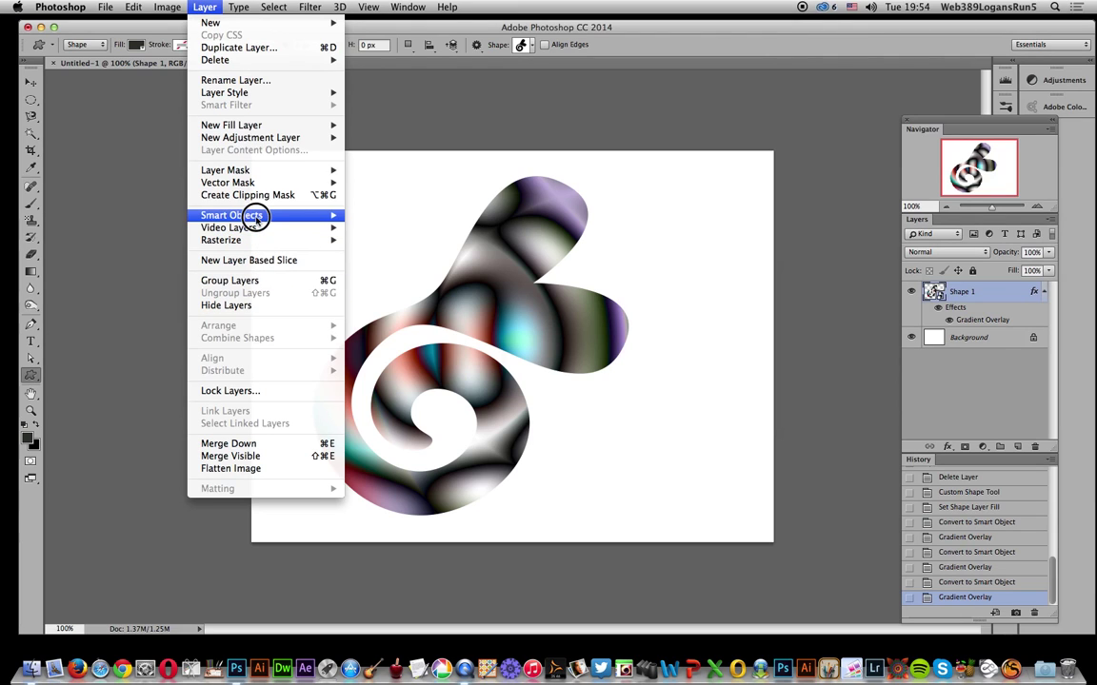
mouse_move(311, 215)
click(387, 216)
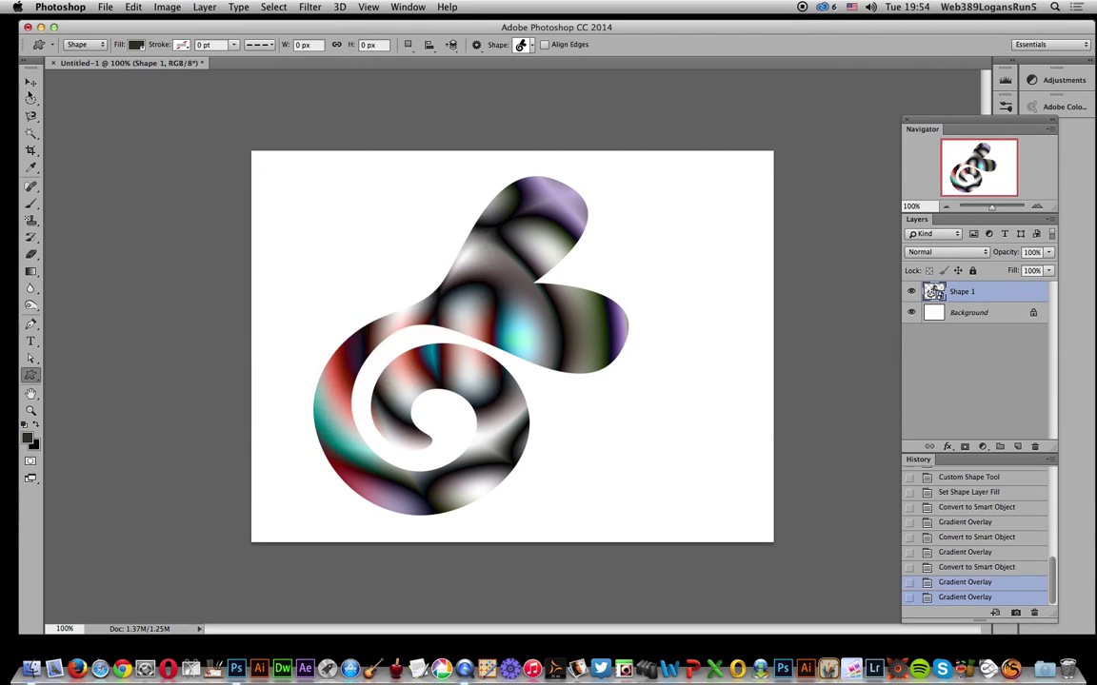
Step: Apply the Watercolor filter (Brush Detail 10, Shadow Intensity 0, Texture 3) from the Filter Gallery
key(v)
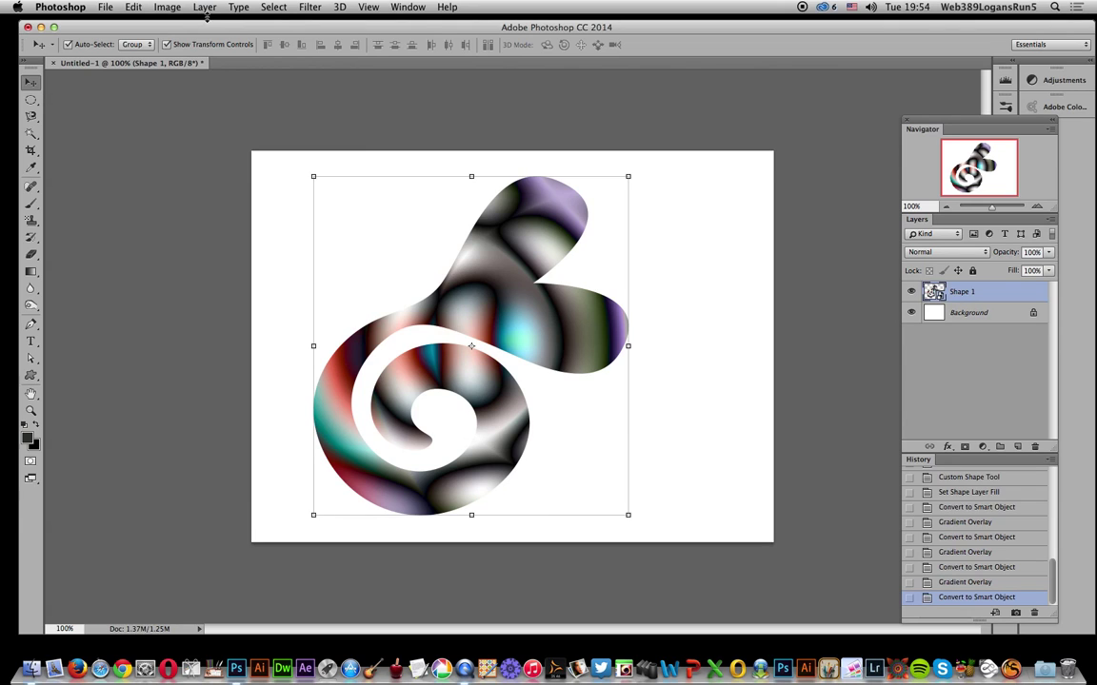
click(308, 8)
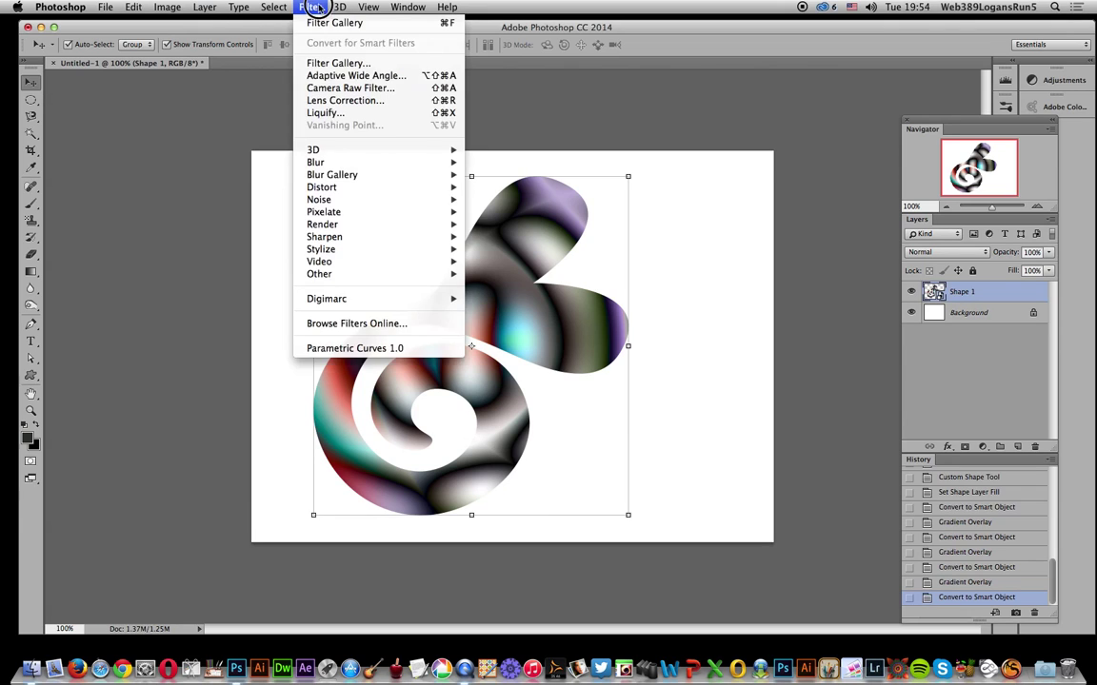
click(348, 65)
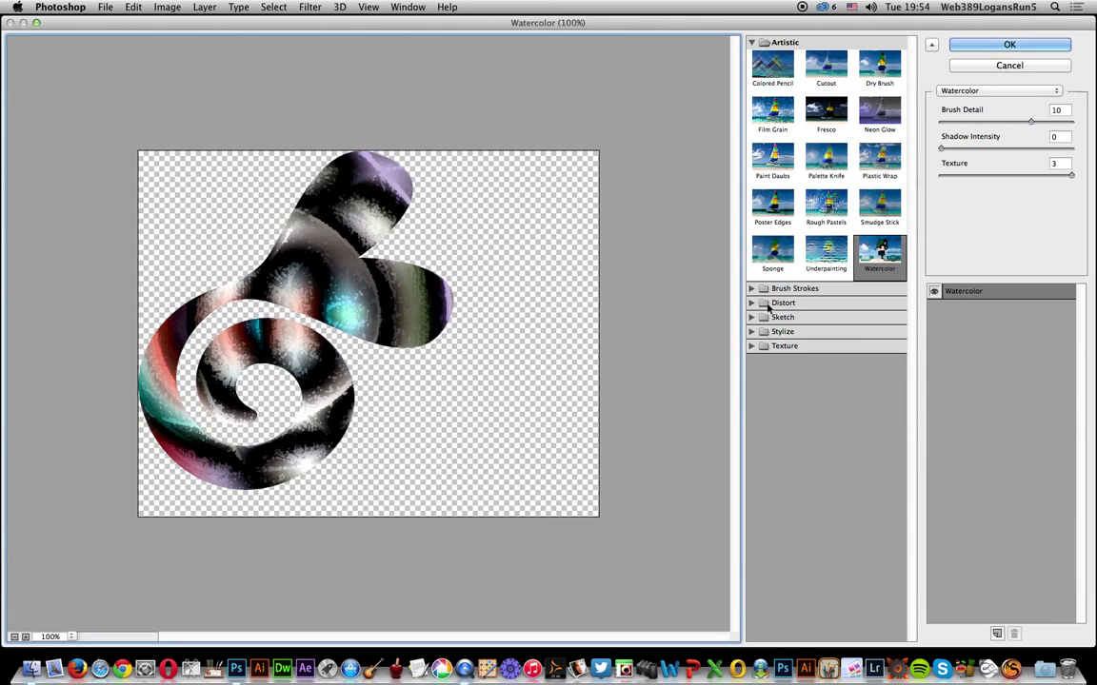
click(1009, 45)
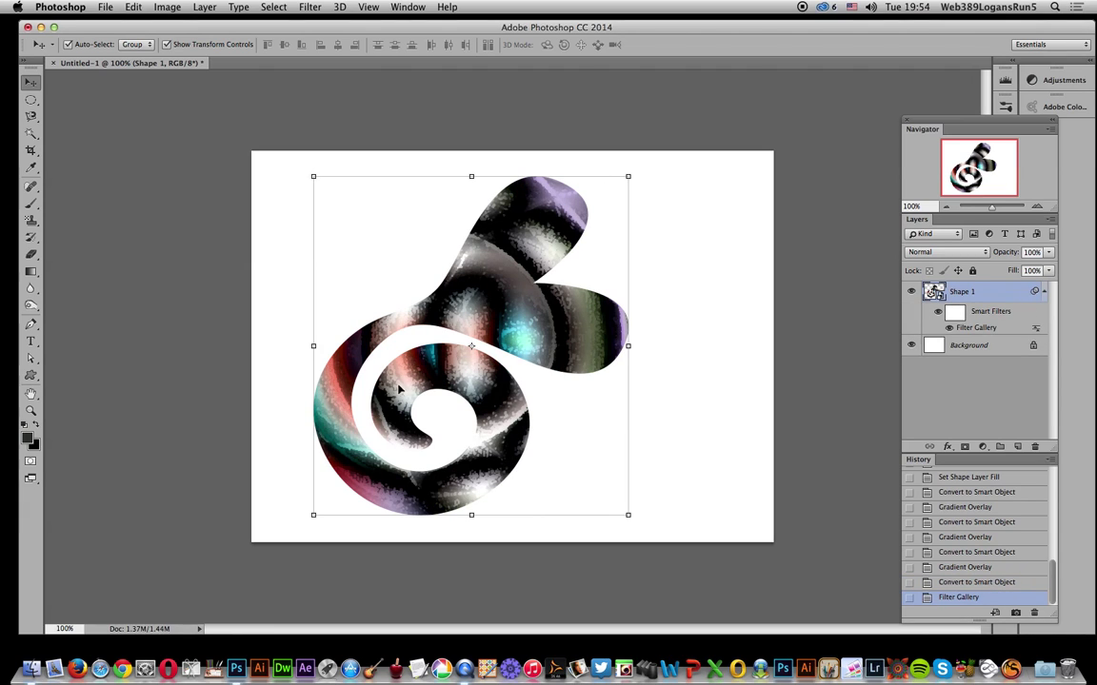
Step: Apply a Camera Raw filter with Temperature +72 and Tint +79
click(310, 7)
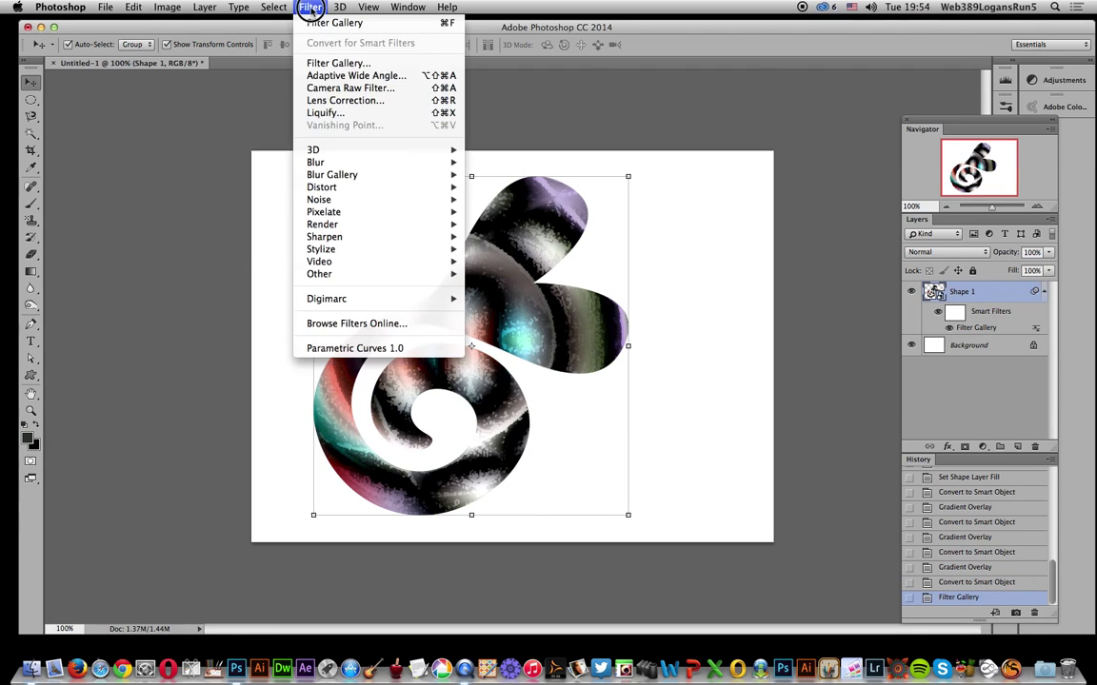
click(334, 93)
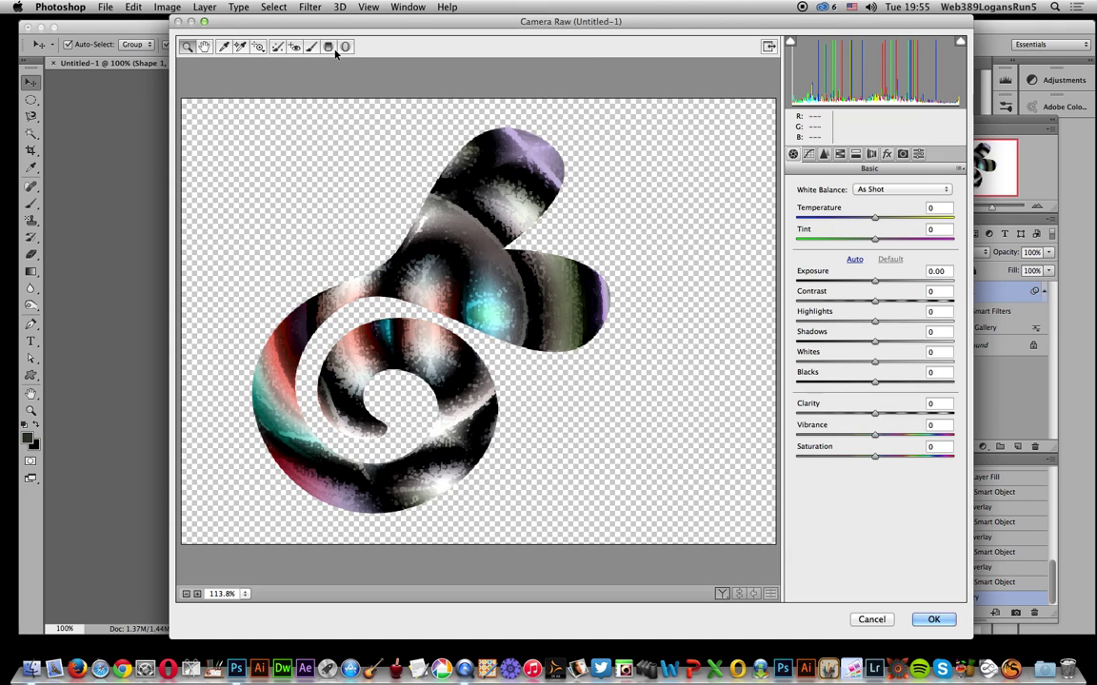
click(924, 218)
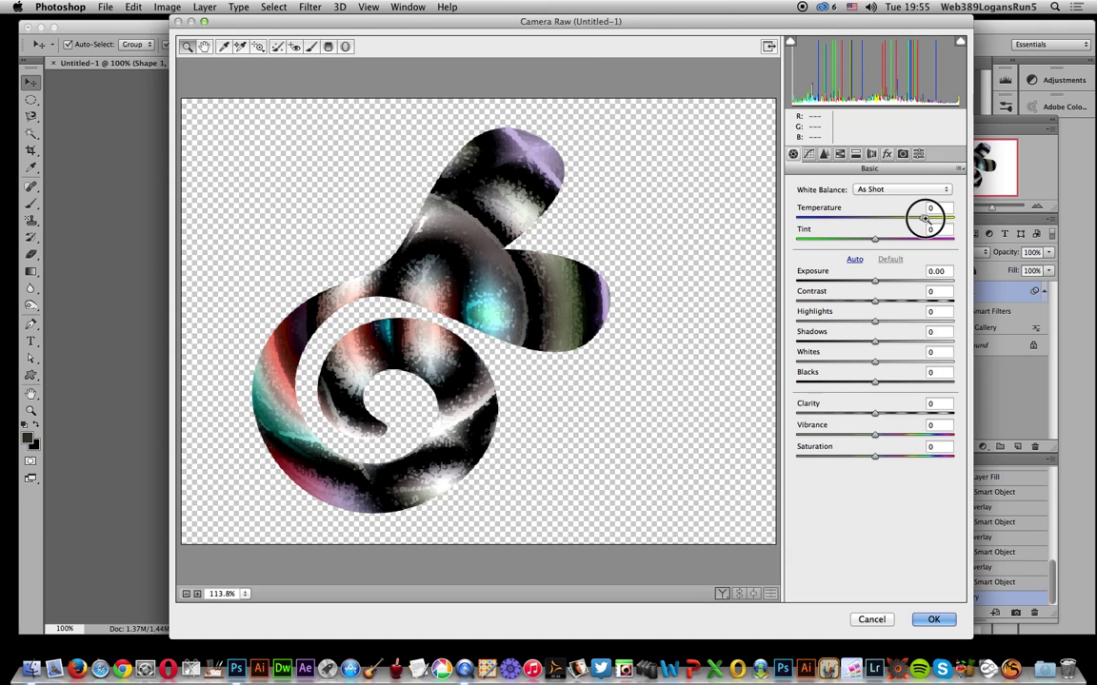
click(933, 238)
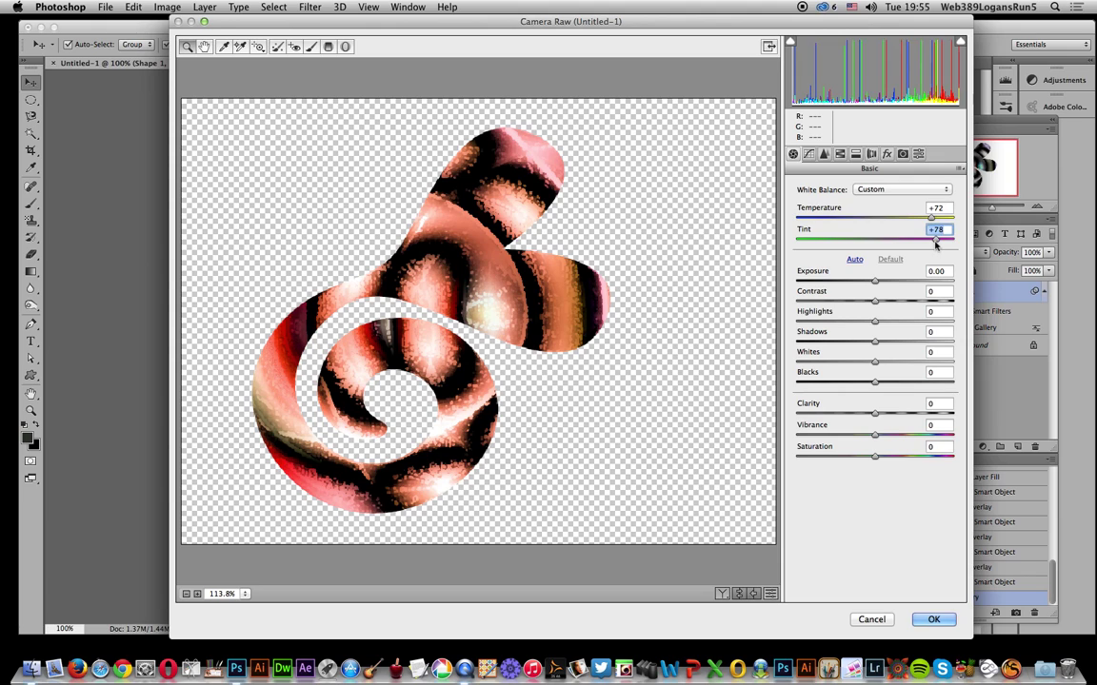
click(936, 243)
drag(935, 242, 938, 242)
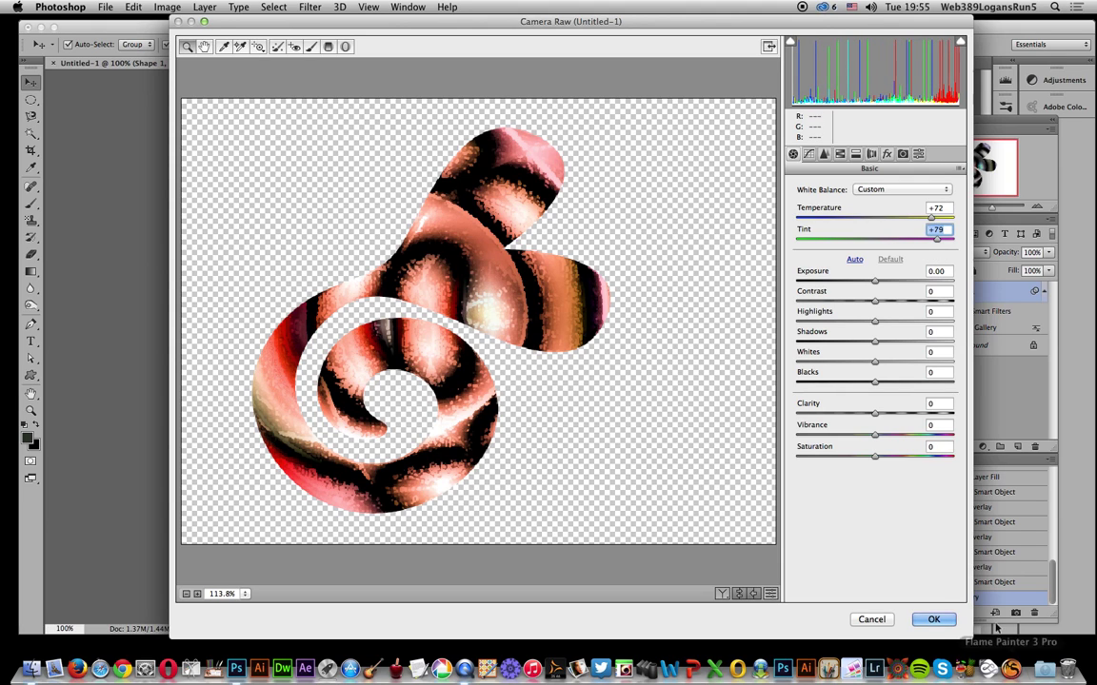
click(934, 620)
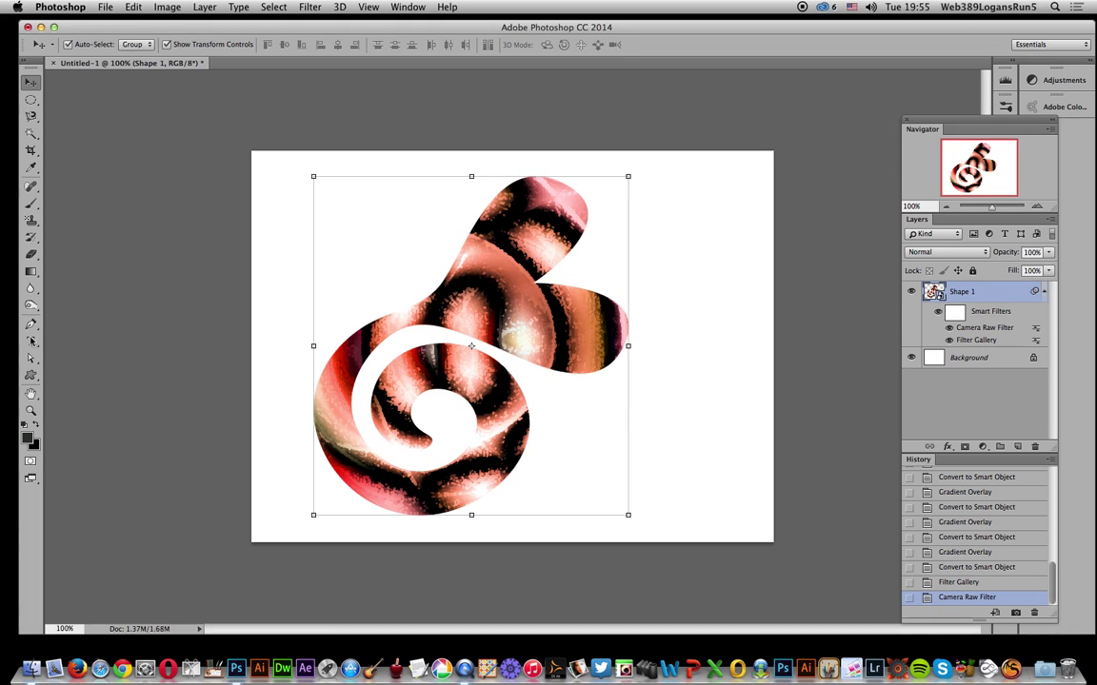
Step: Switch to the Custom Shape tool with U and show the fill colour swatches
key(u)
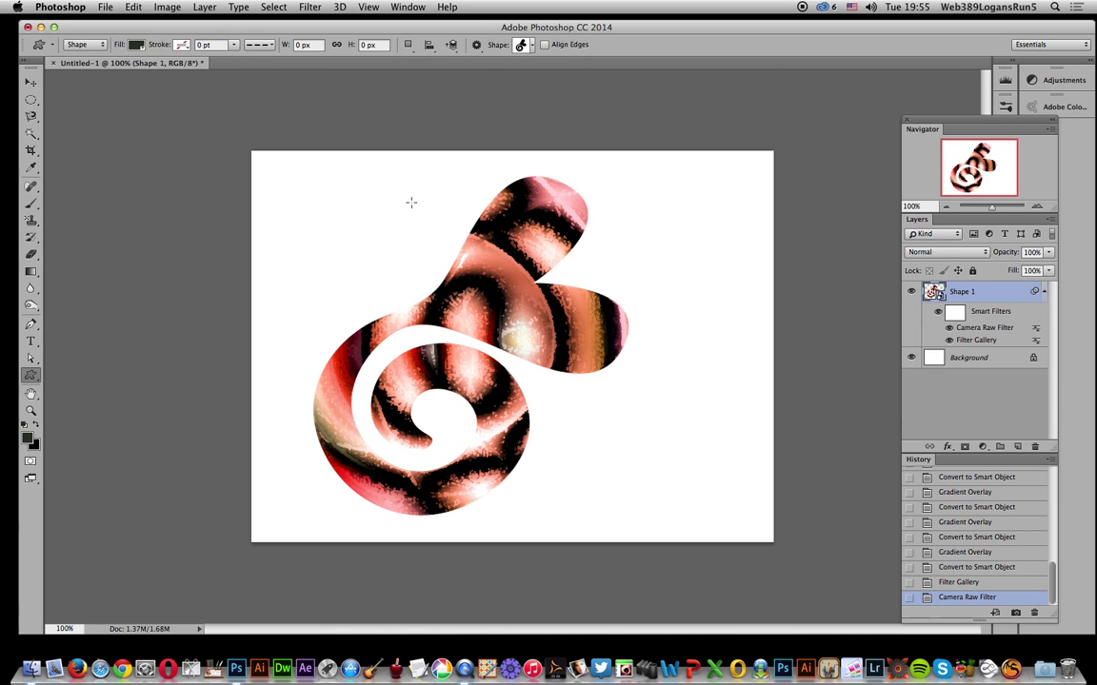
click(137, 45)
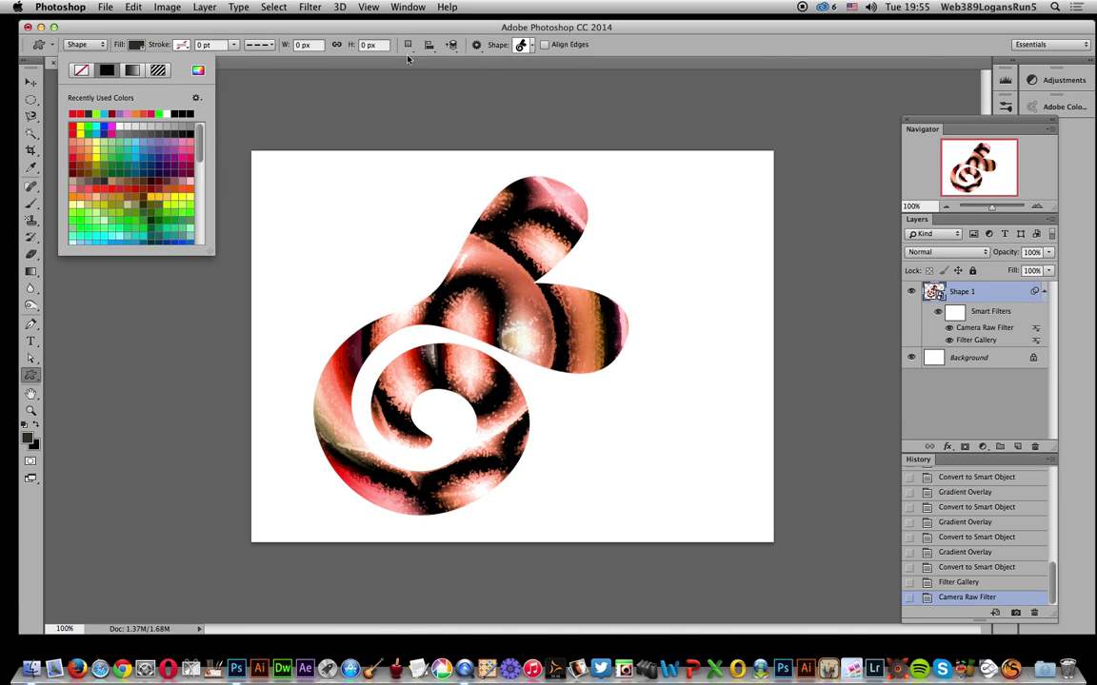